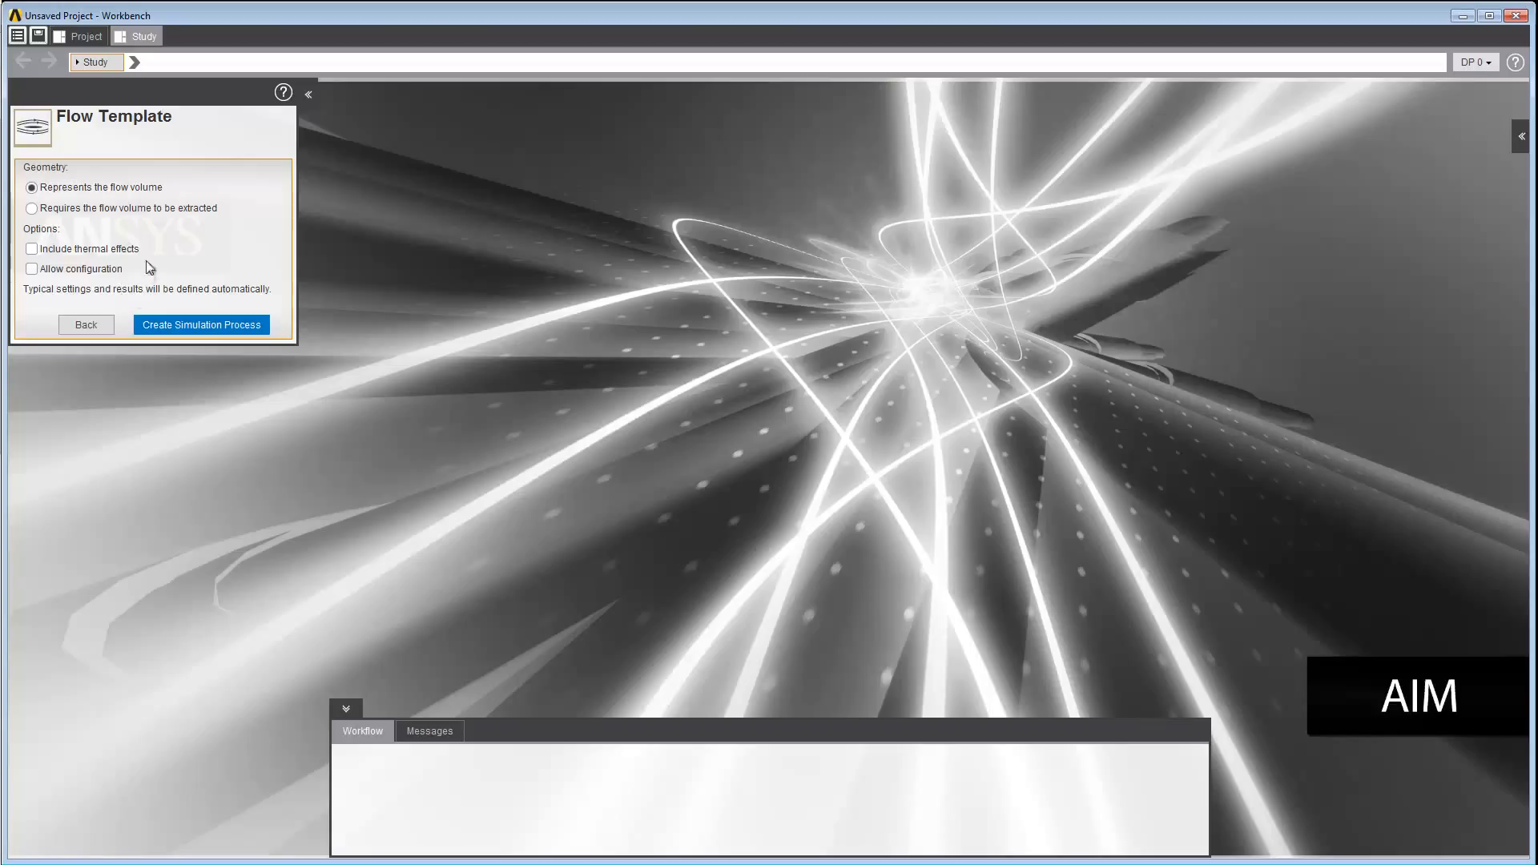
Step: Create a flow simulation process that requires the flow volume to be extracted, importing manifold.step as the geometry
{"action": "left_click", "coordinate": [137, 217]}
{"action": "left_click", "coordinate": [174, 322]}
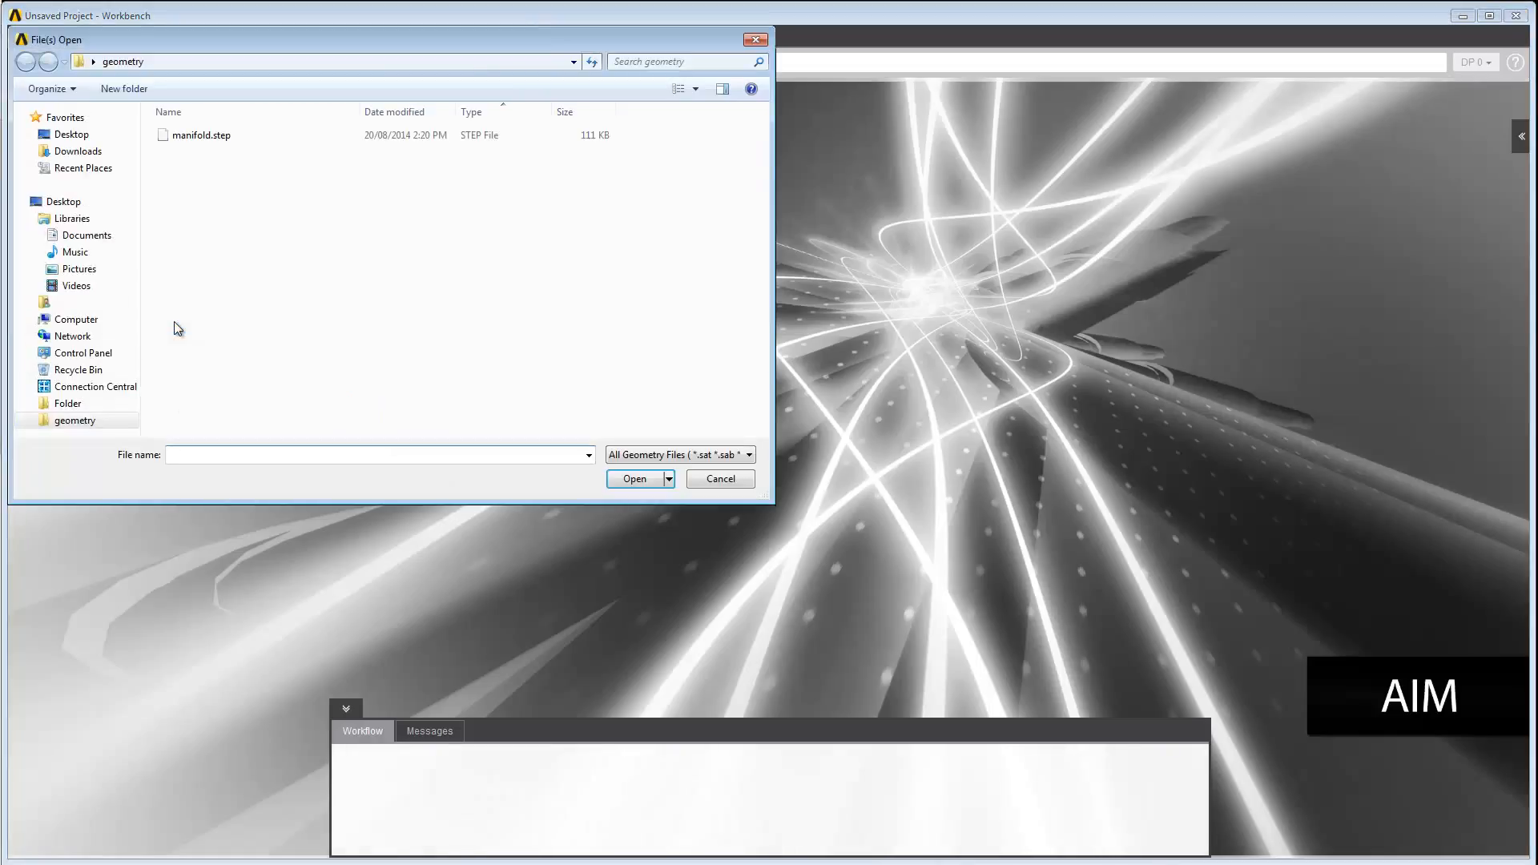
{"action": "left_click", "coordinate": [211, 138]}
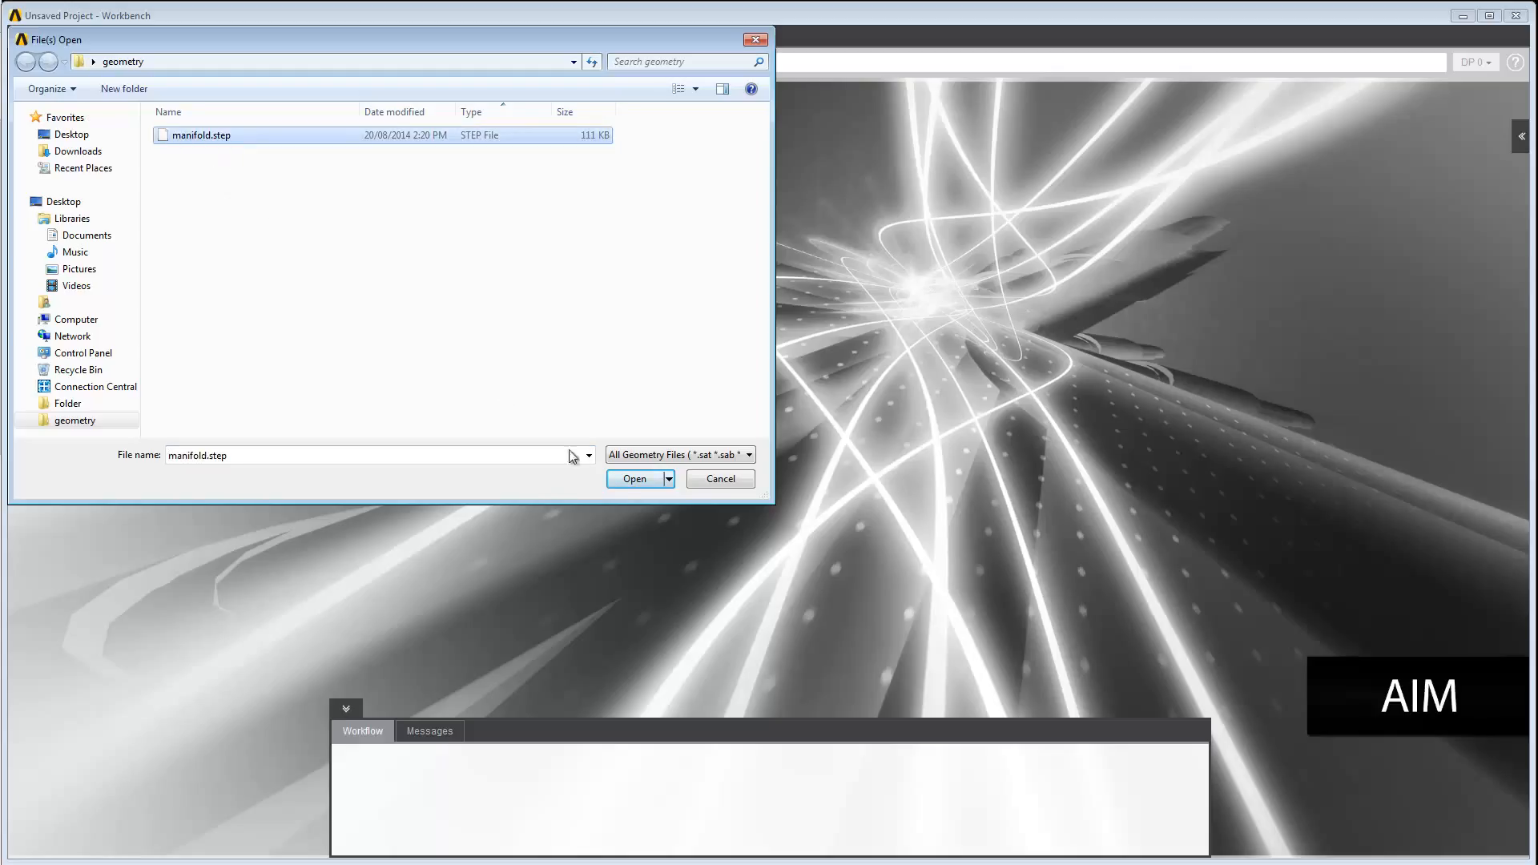
{"action": "left_click", "coordinate": [634, 479]}
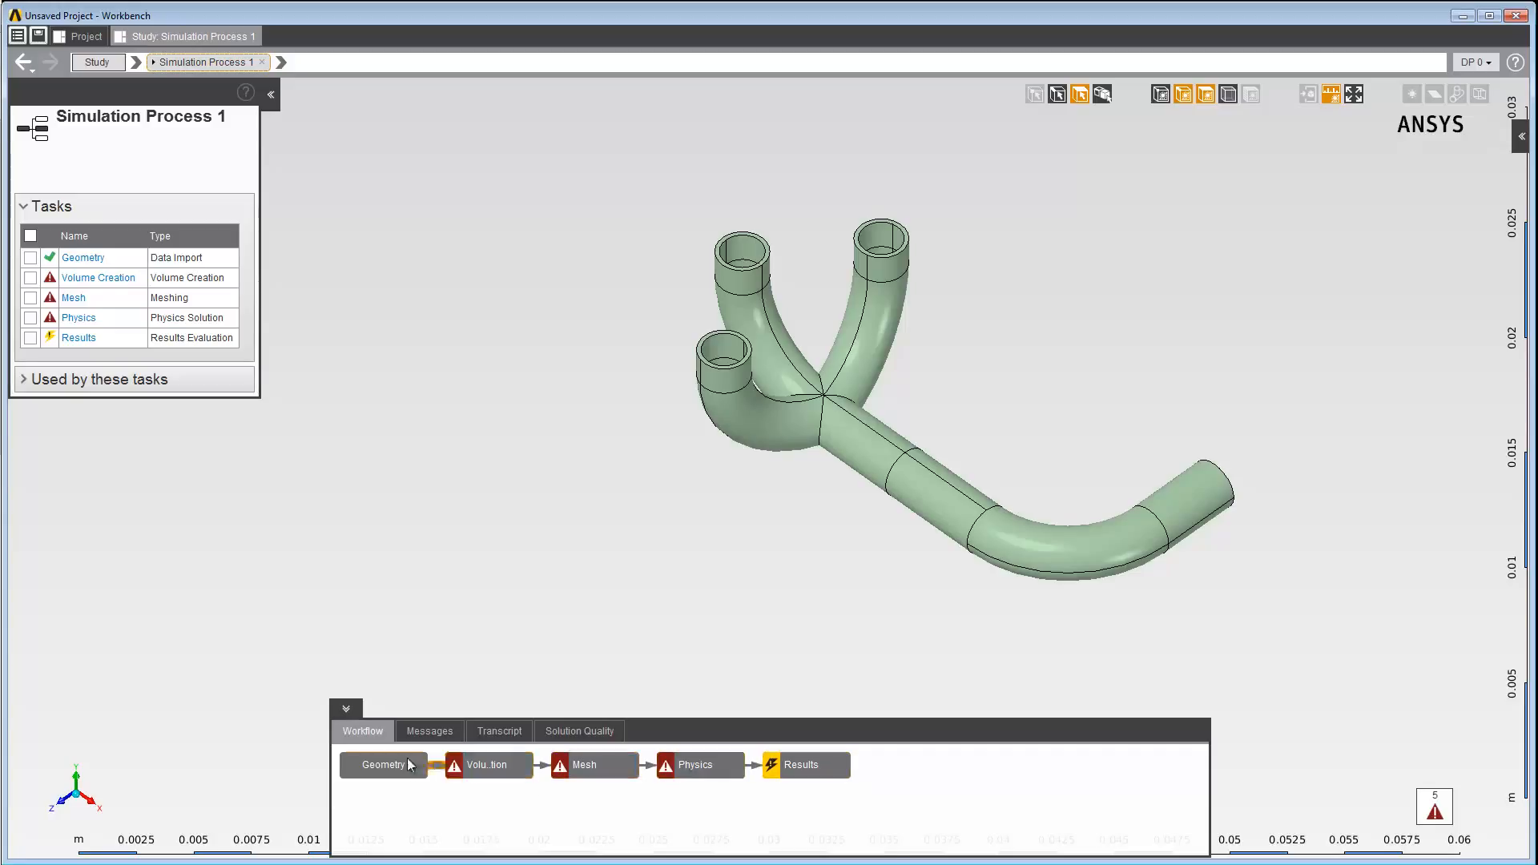
Step: Create a point for the extracted volume's flow region and move it along Z to about 0.0052 m, inside the pipe bend
{"action": "left_click", "coordinate": [383, 765]}
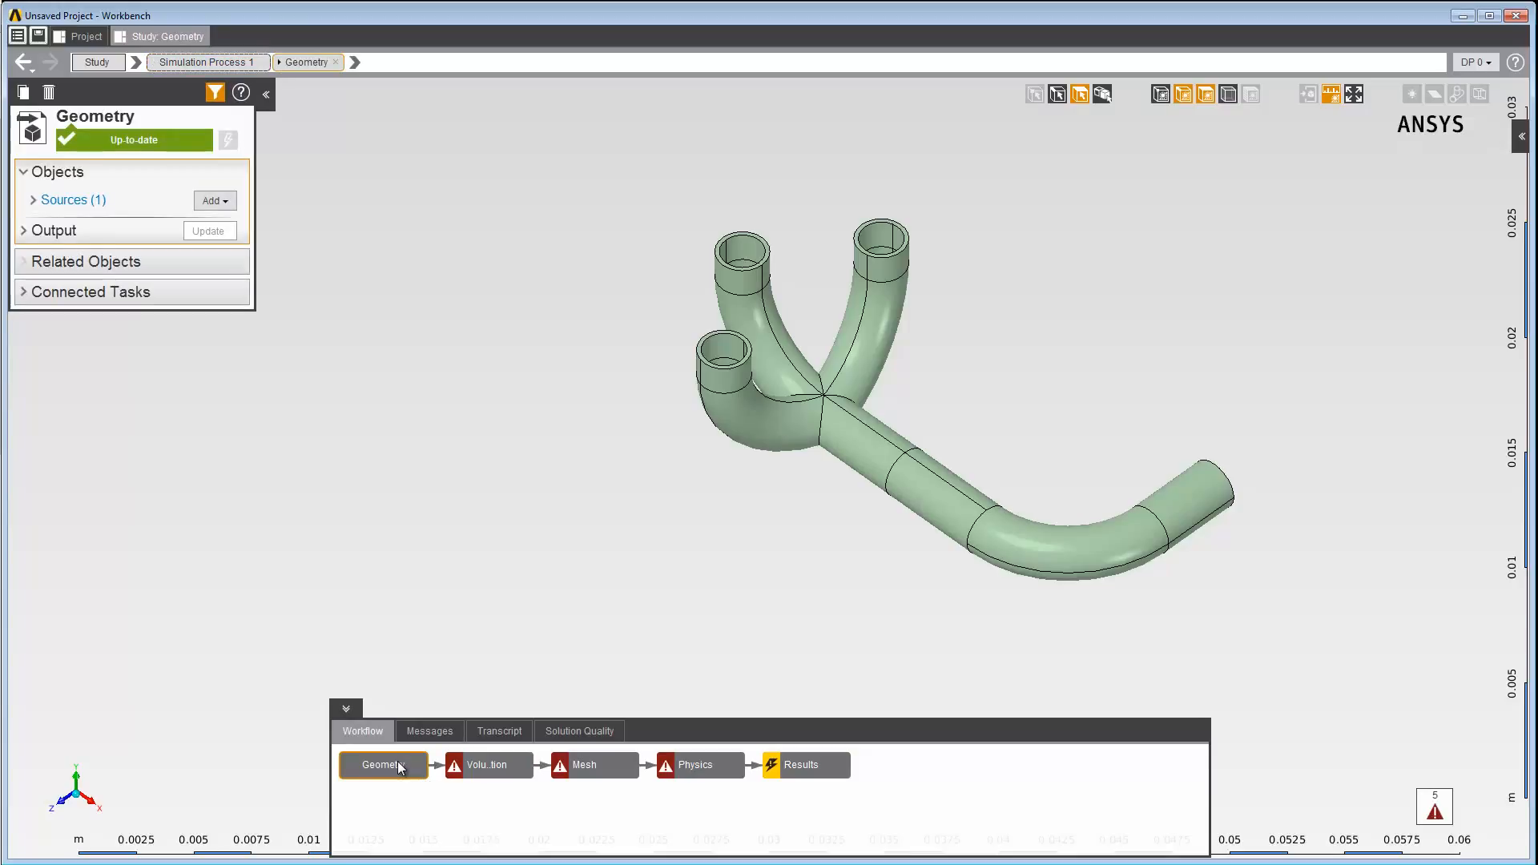
{"action": "left_click", "coordinate": [479, 766]}
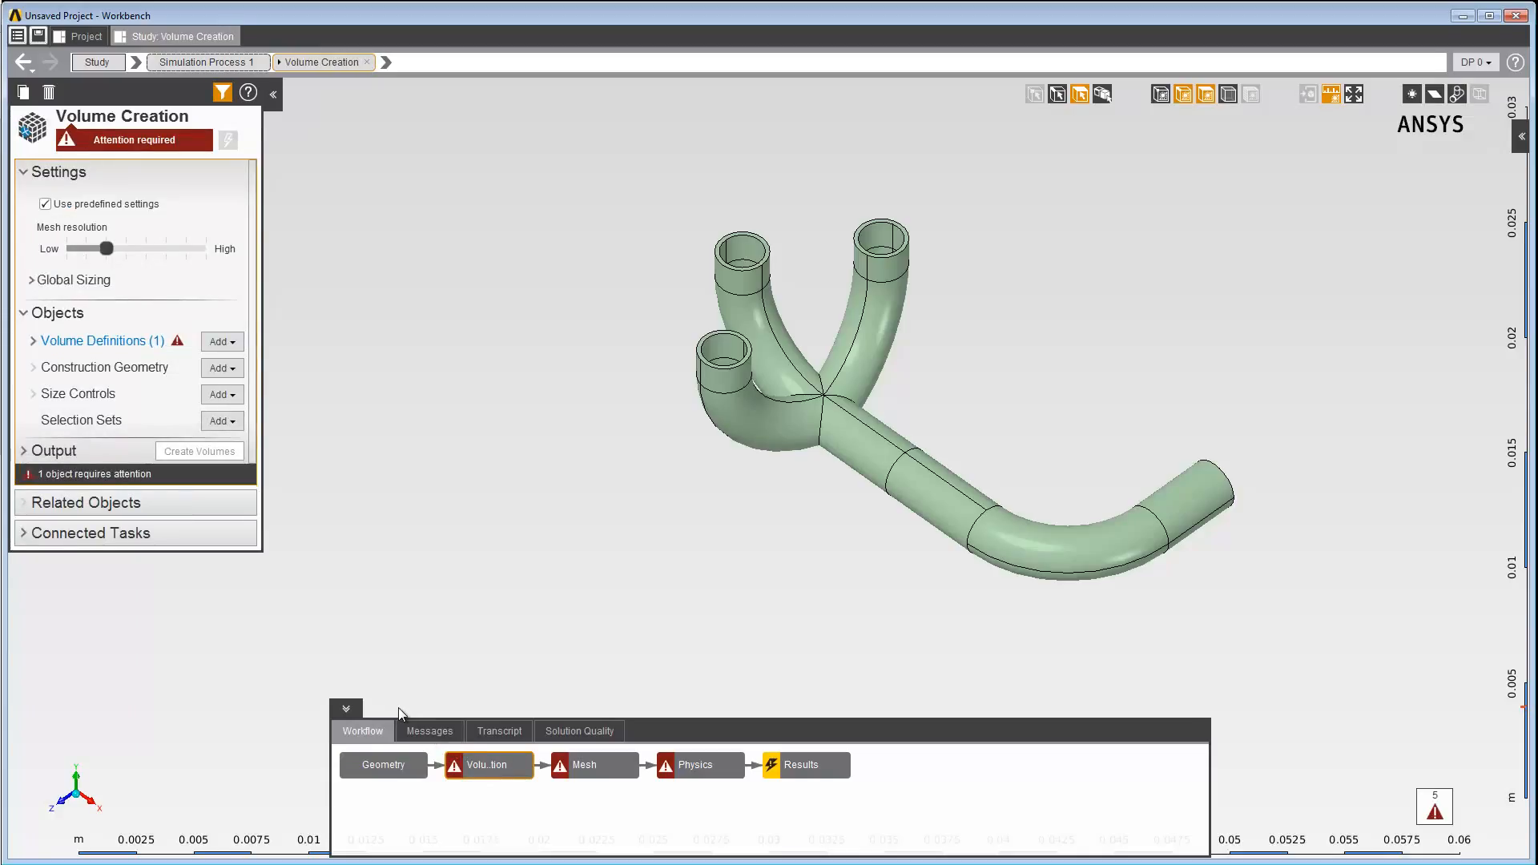
{"action": "left_click", "coordinate": [34, 341]}
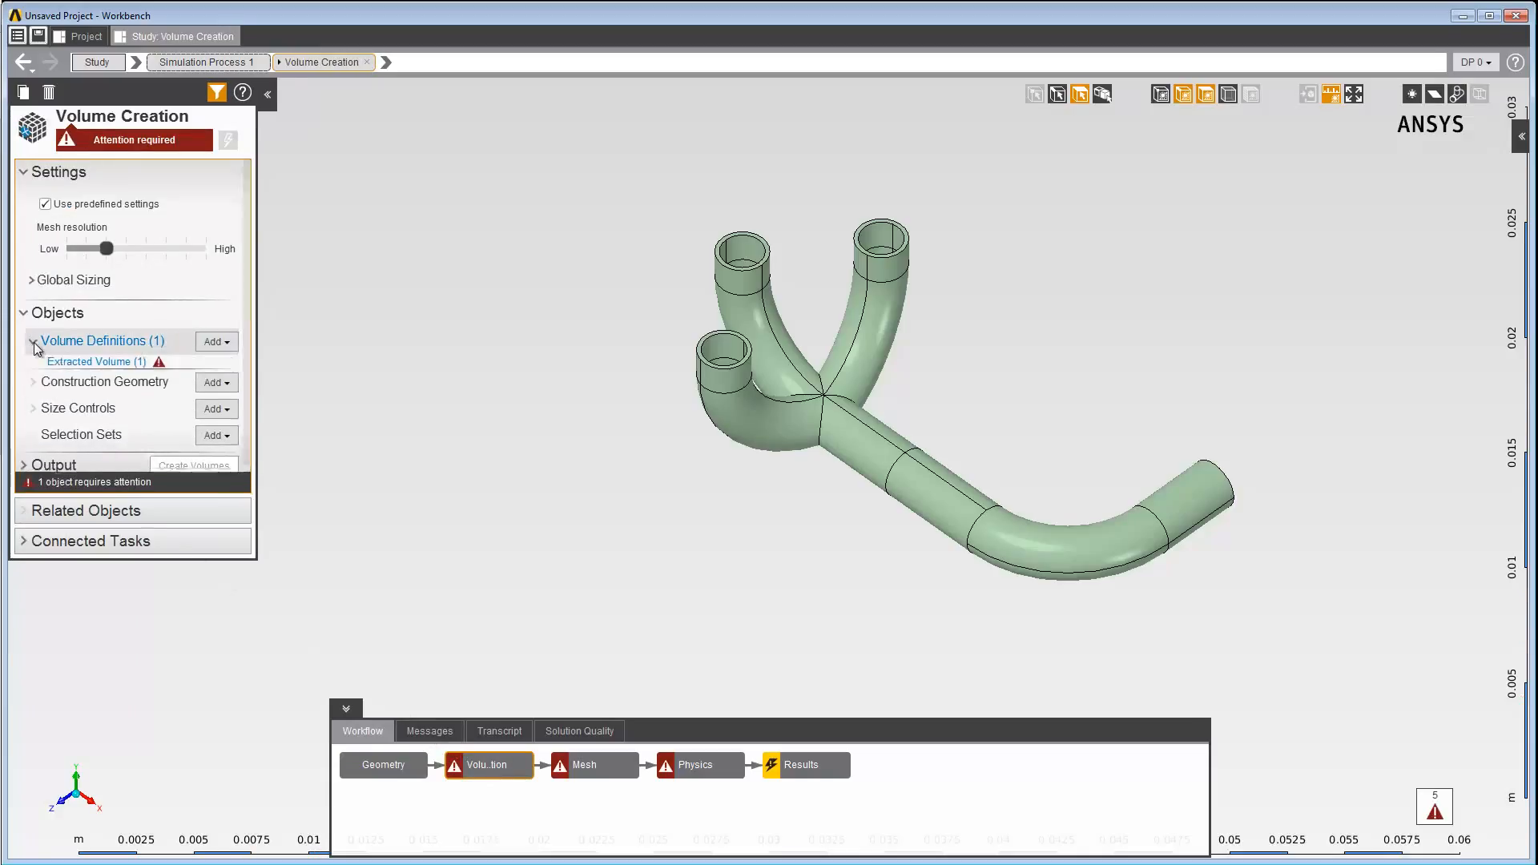
{"action": "left_click", "coordinate": [74, 362]}
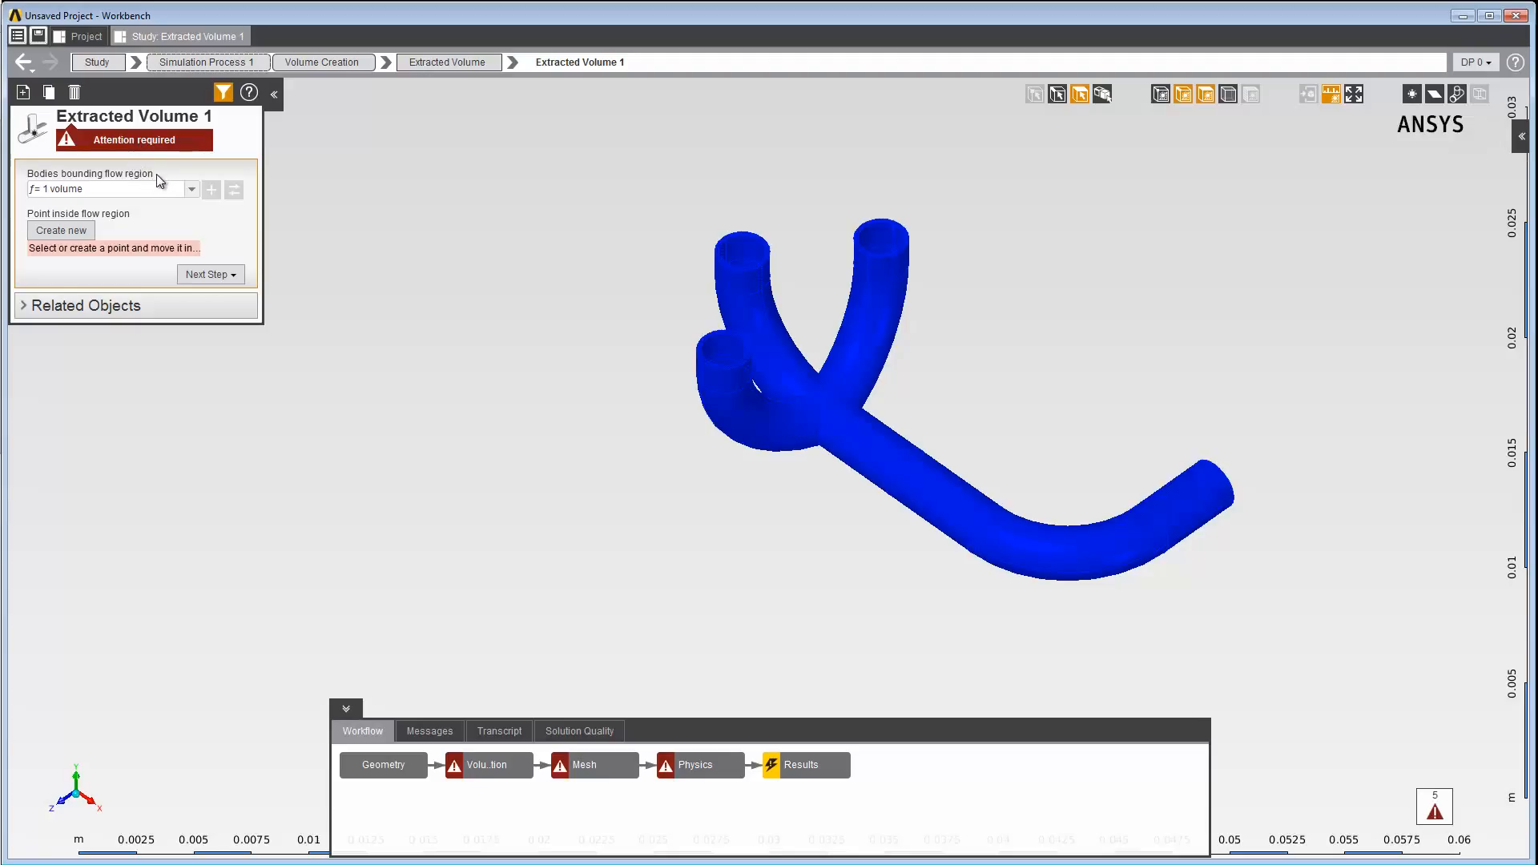
{"action": "left_click", "coordinate": [77, 228]}
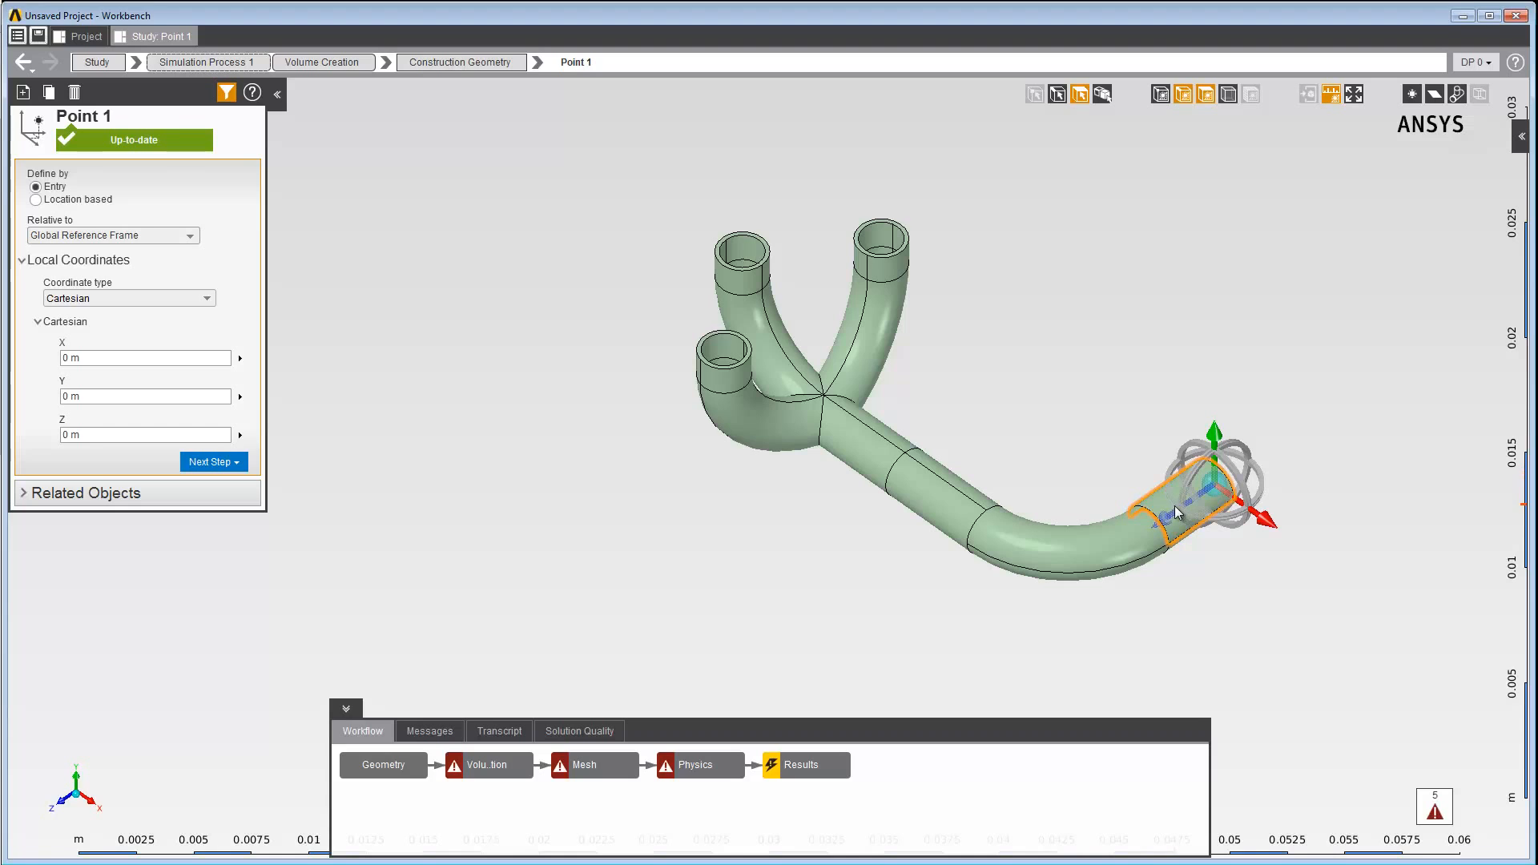
{"action": "left_click_drag", "start_coordinate": [1174, 511], "coordinate": [1060, 554]}
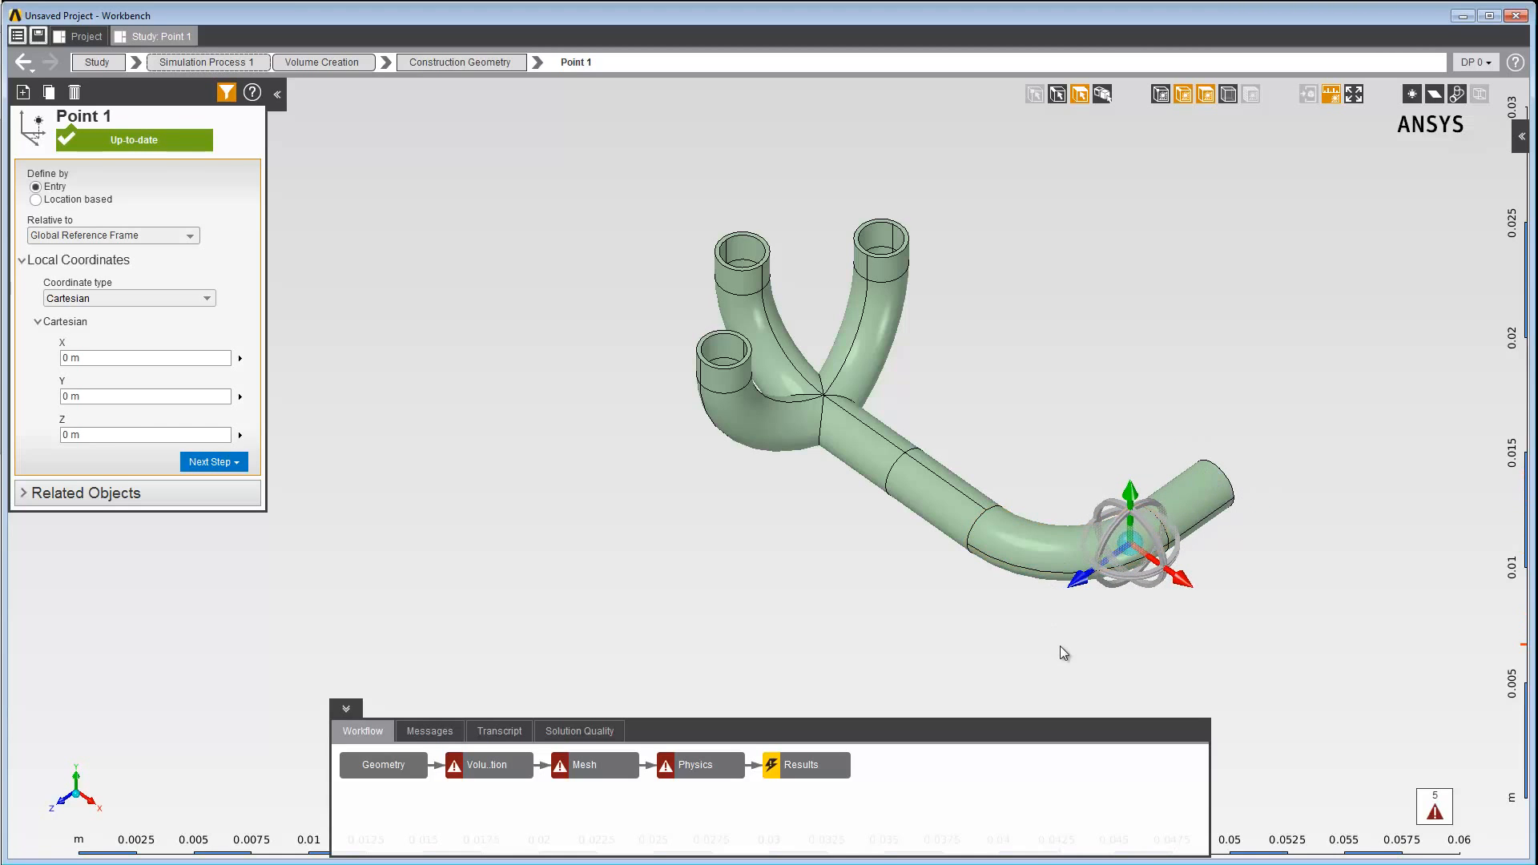
Step: Add a capping surface defined by the four annular end faces of the manifold's pipe openings
{"action": "mouse_move", "coordinate": [1060, 646]}
{"action": "middle_mouse_down"}
{"action": "mouse_move", "coordinate": [742, 598]}
{"action": "mouse_move", "coordinate": [752, 647]}
{"action": "mouse_move", "coordinate": [789, 689]}
{"action": "middle_mouse_up"}
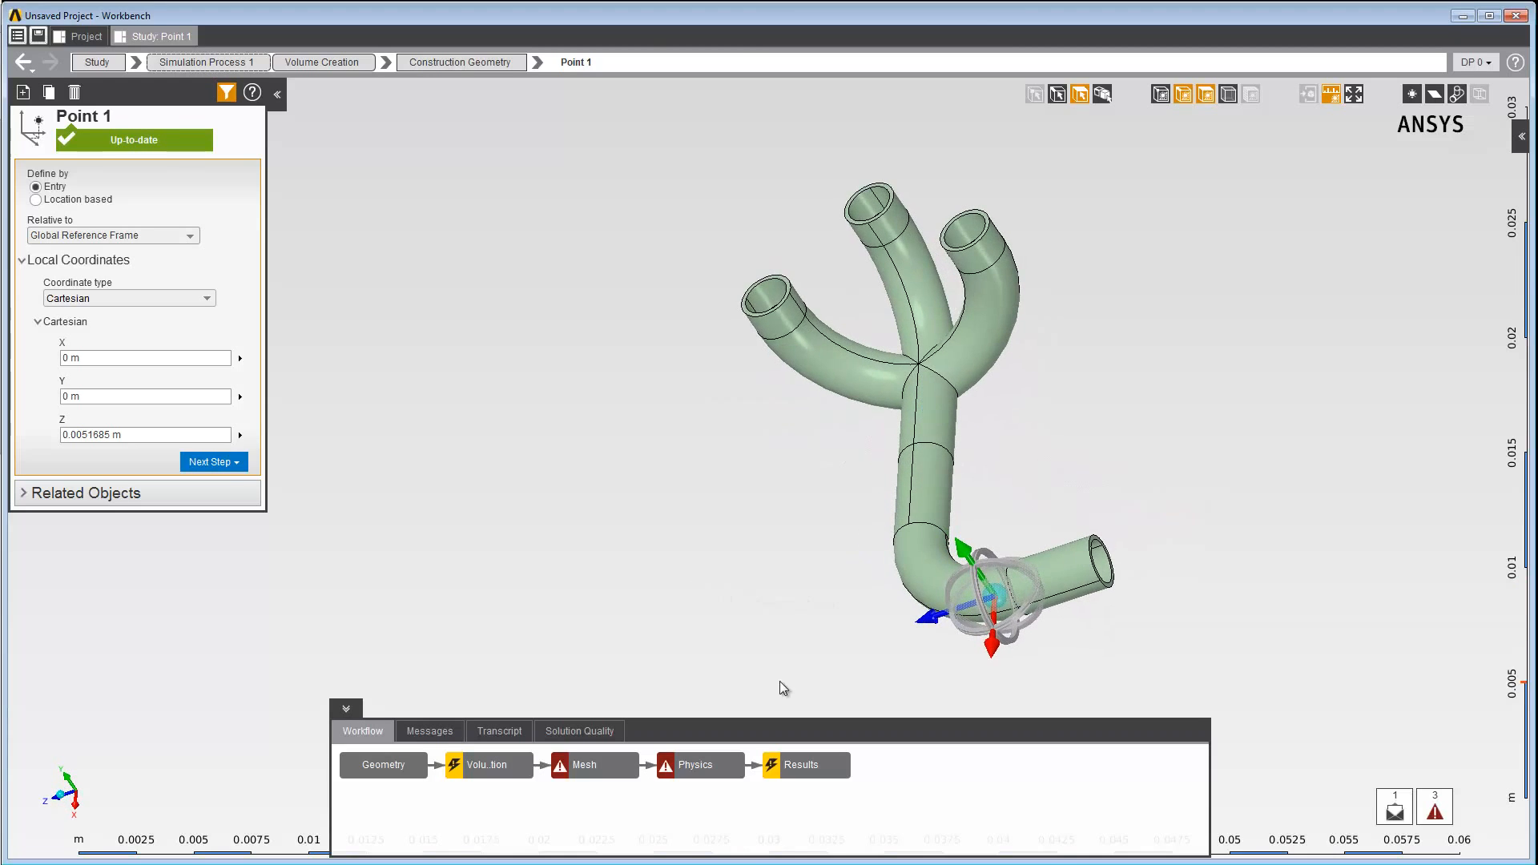
{"action": "left_click", "coordinate": [227, 465]}
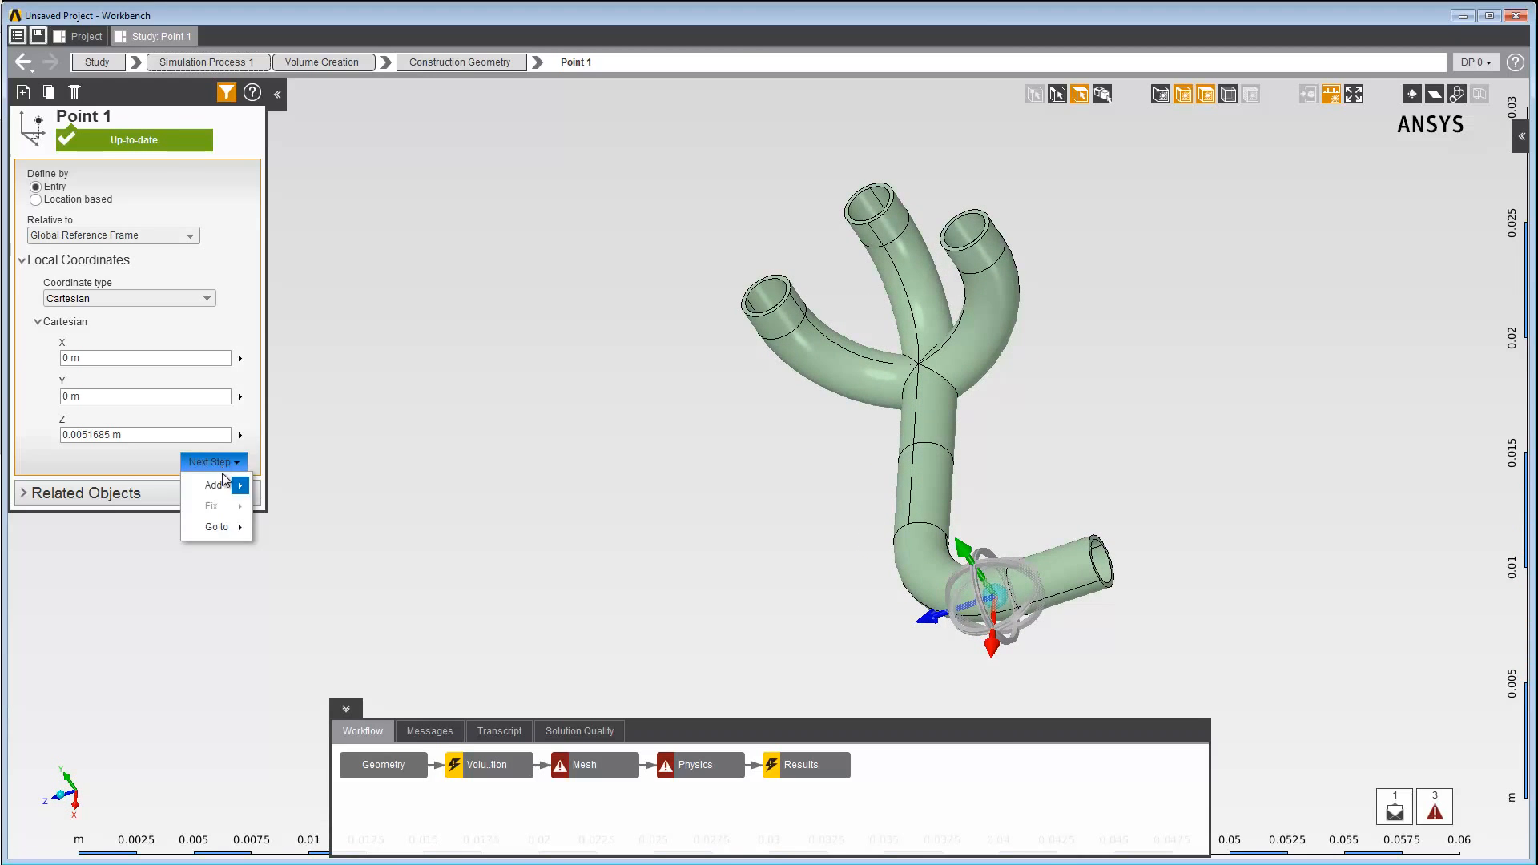
{"action": "mouse_move", "coordinate": [225, 490]}
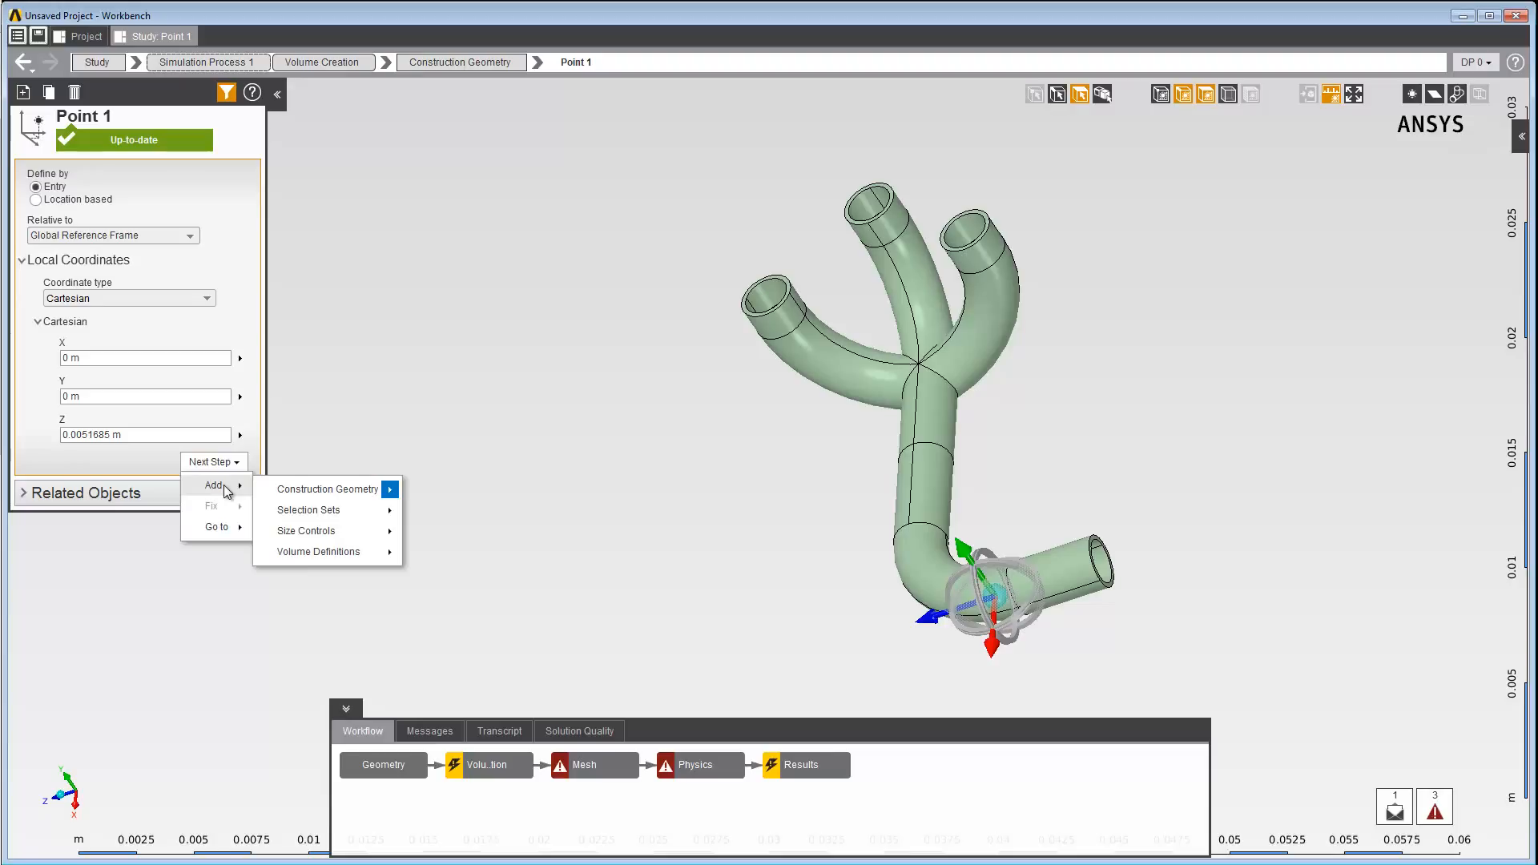
{"action": "mouse_move", "coordinate": [317, 490]}
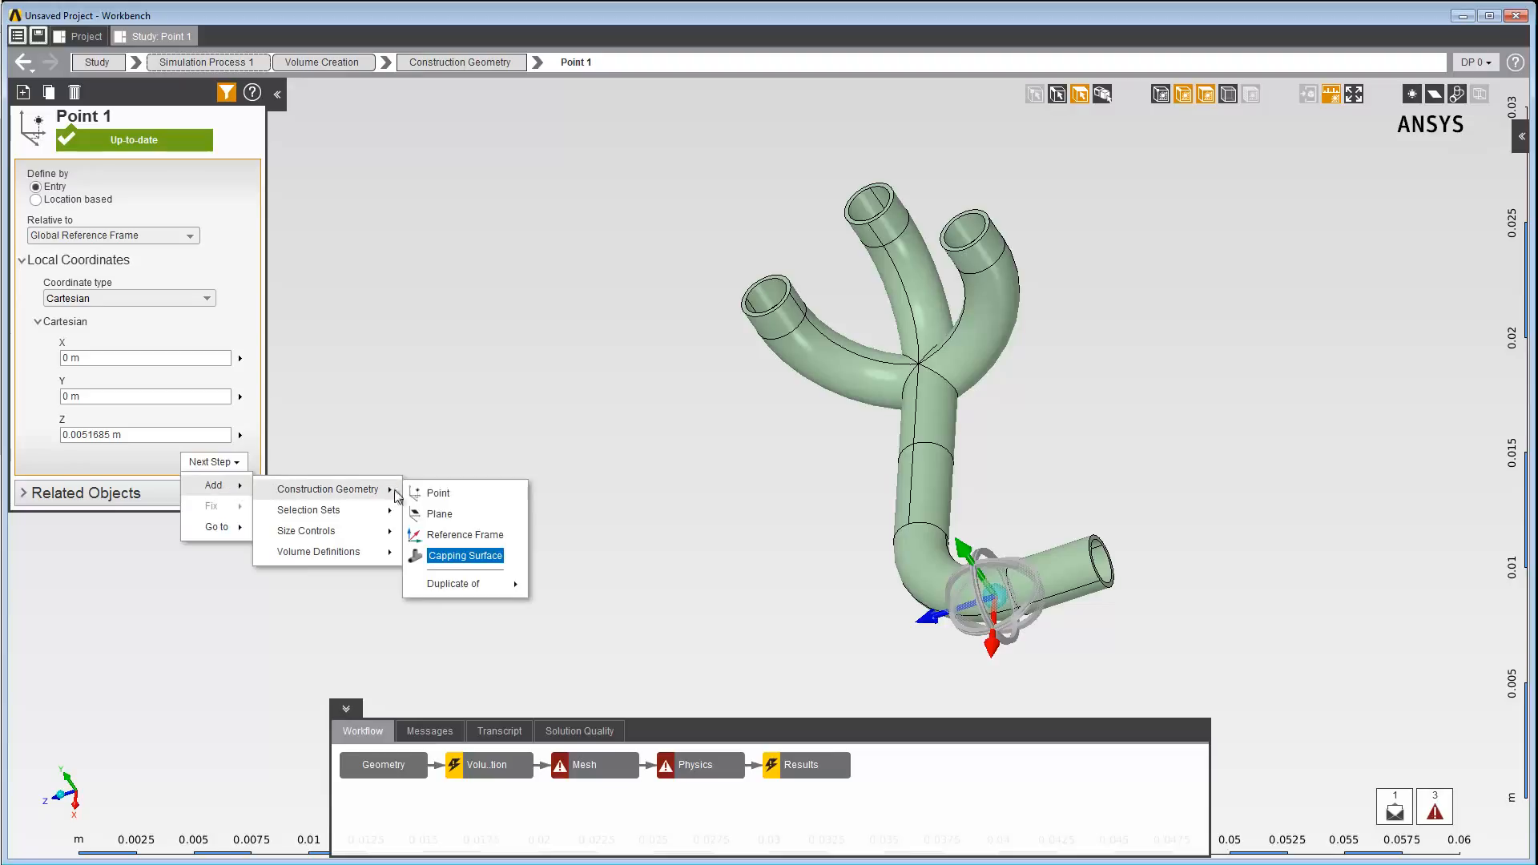
{"action": "left_click", "coordinate": [459, 560]}
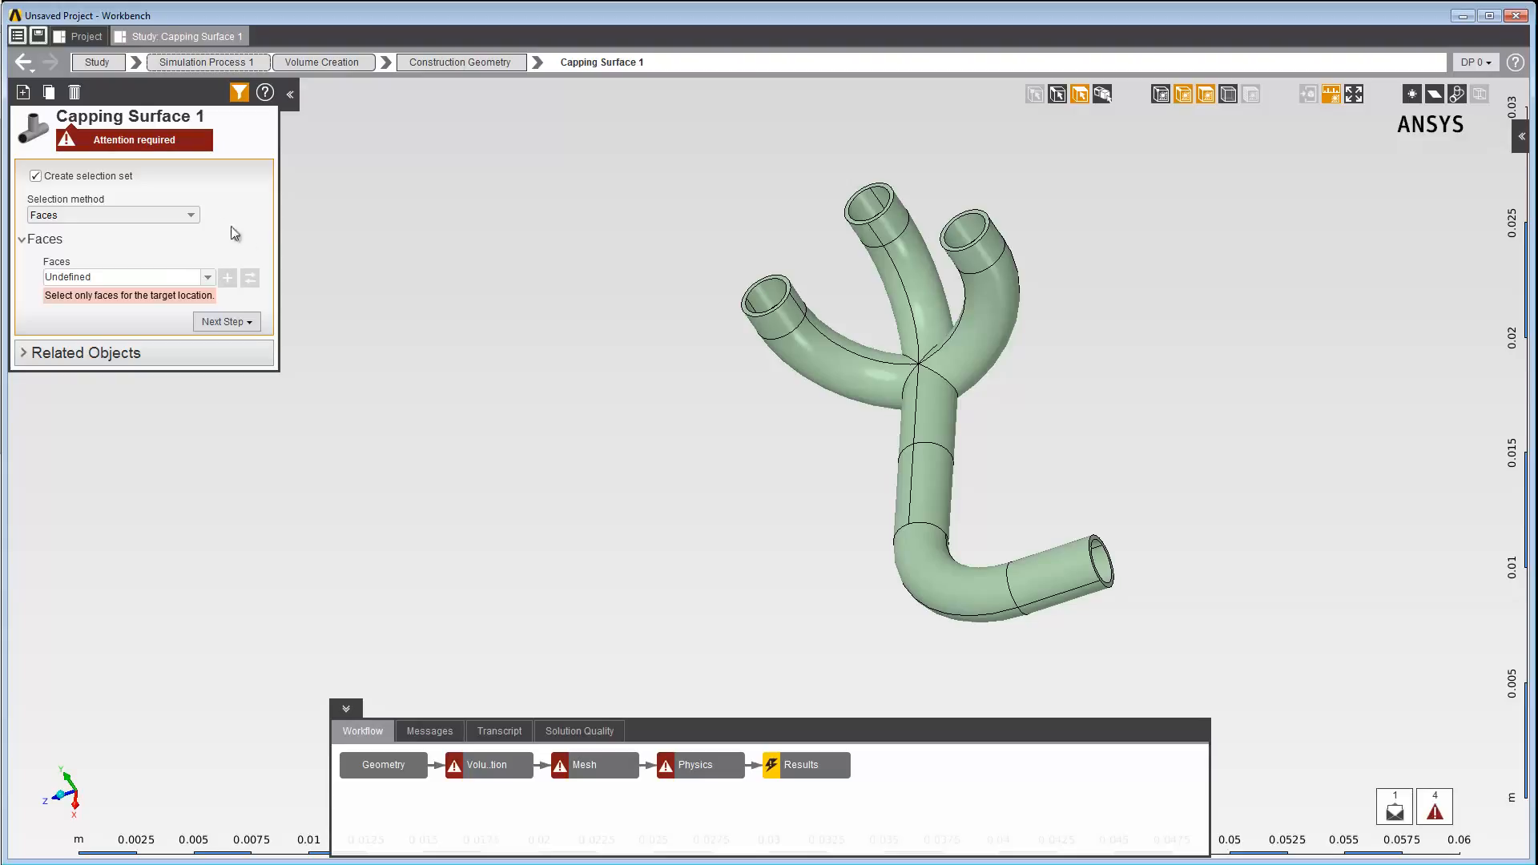
{"action": "left_click", "coordinate": [746, 307]}
{"action": "left_click", "coordinate": [853, 226], "text": "ctrl"}
{"action": "left_click", "coordinate": [968, 226], "text": "ctrl"}
{"action": "left_click", "coordinate": [1094, 540], "text": "ctrl"}
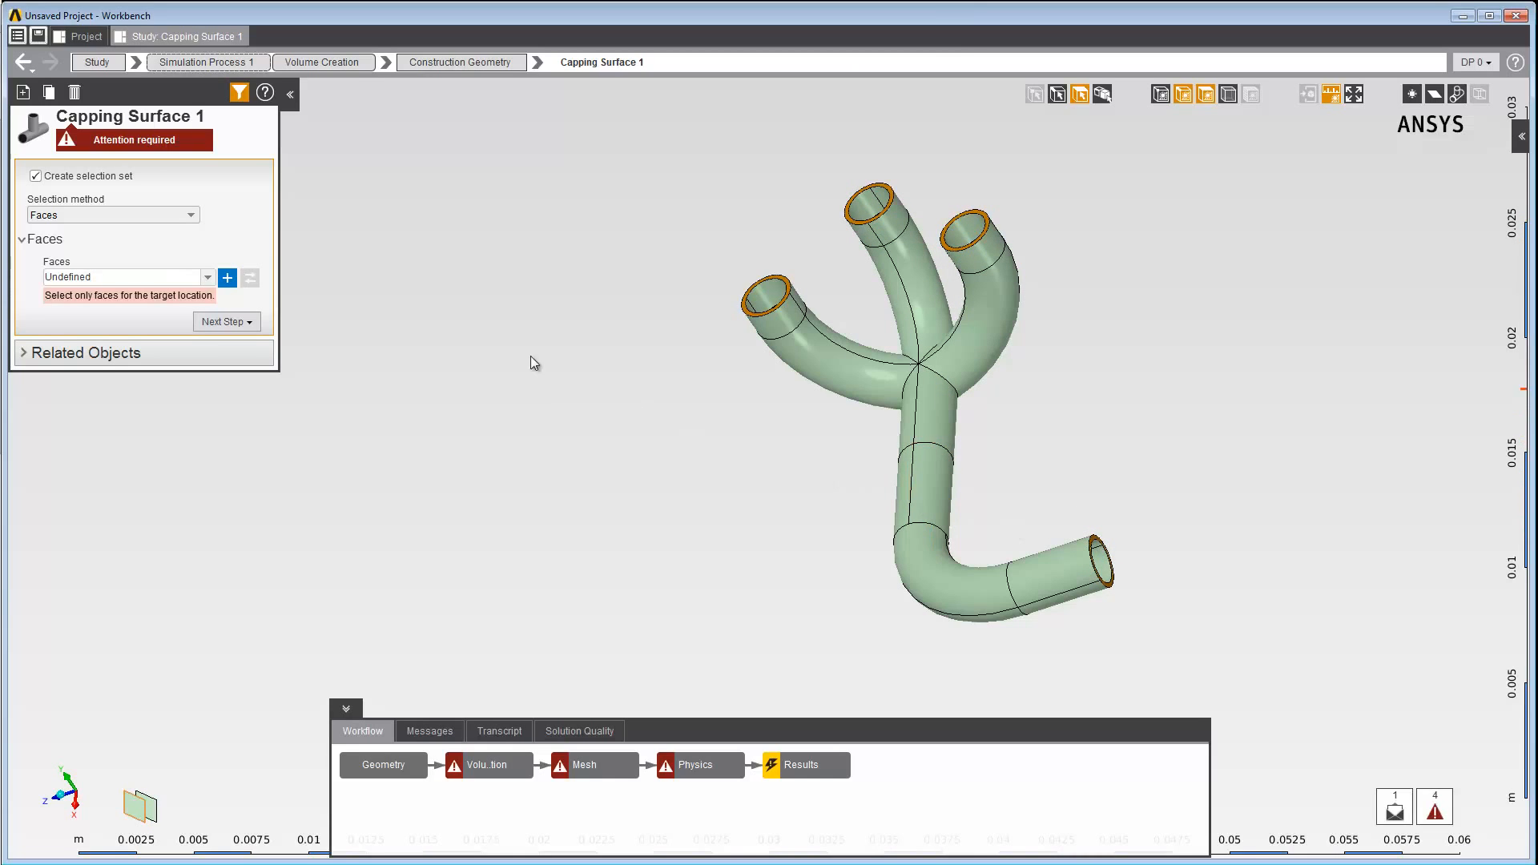
{"action": "left_click", "coordinate": [227, 278]}
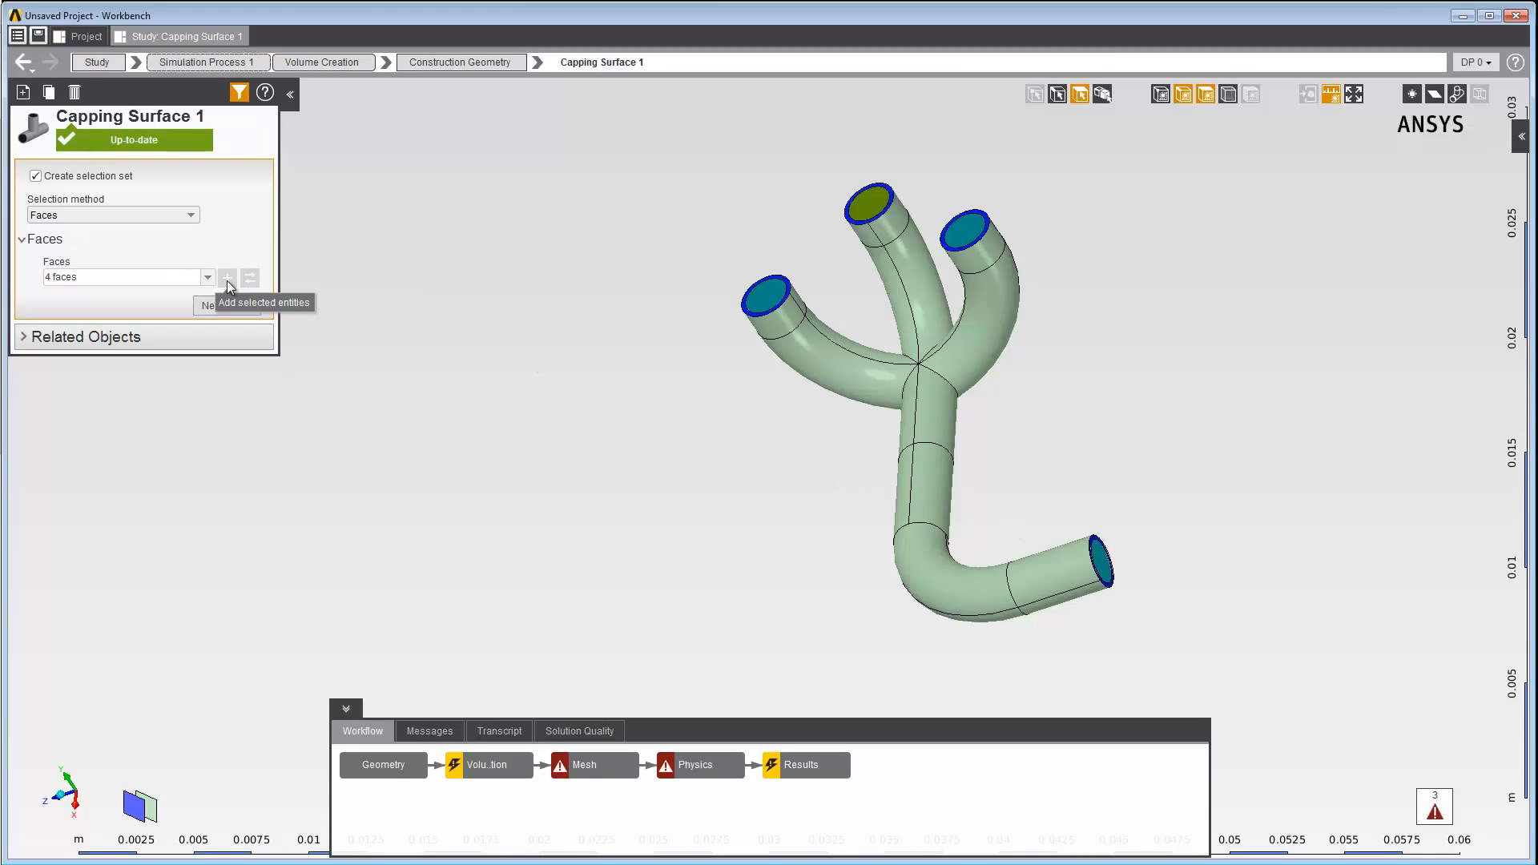
Step: Create the volumes in the Volume Creation task to extract the manifold's internal flow region
{"action": "left_click", "coordinate": [492, 764]}
{"action": "scroll", "coordinate": [253, 342], "scroll_direction": "down", "scroll_amount": 2}
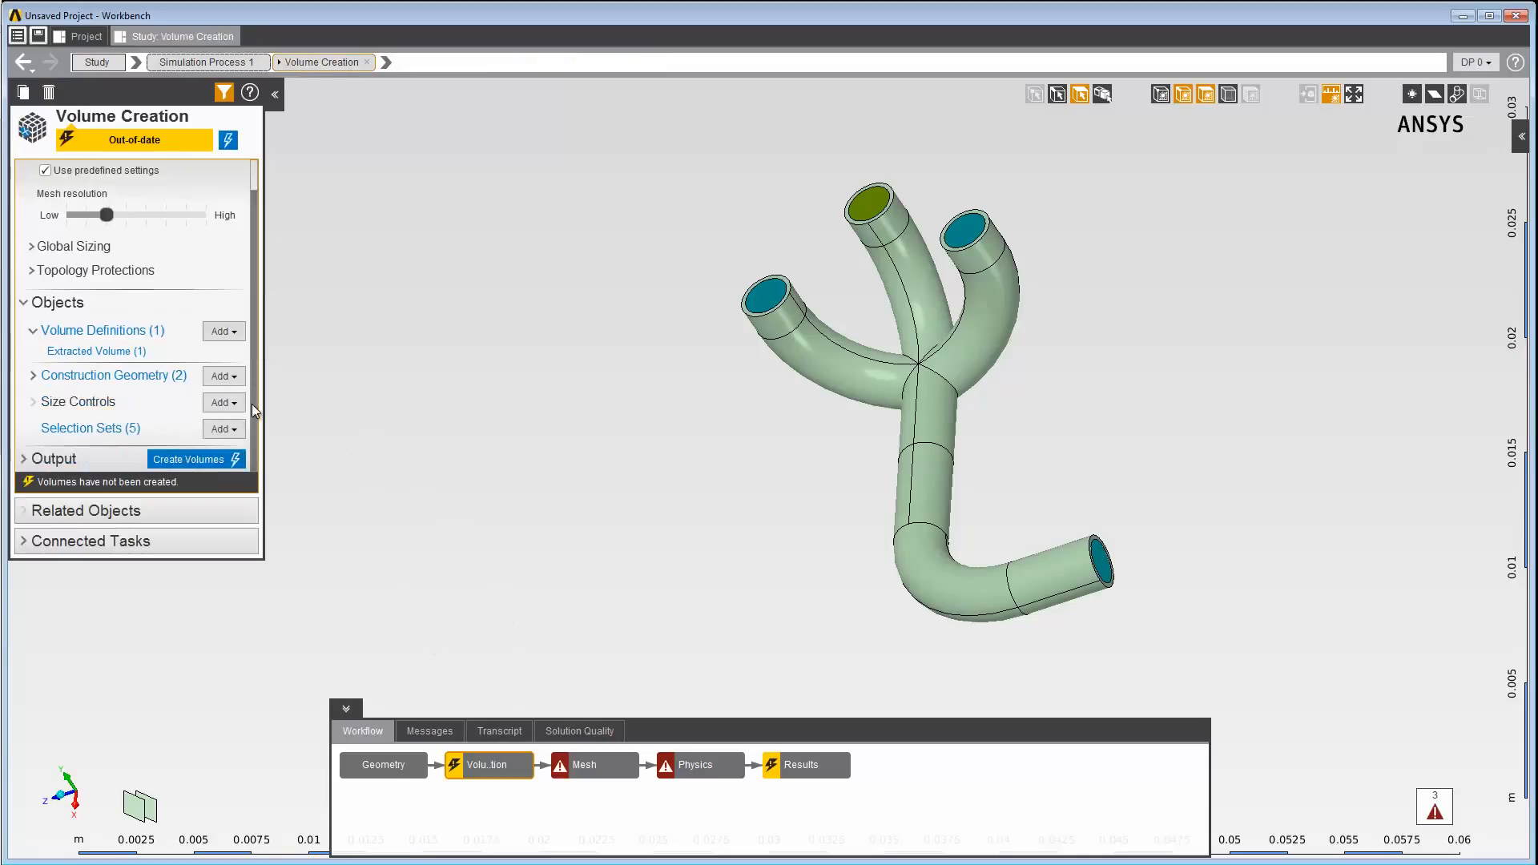
{"action": "left_click", "coordinate": [210, 460]}
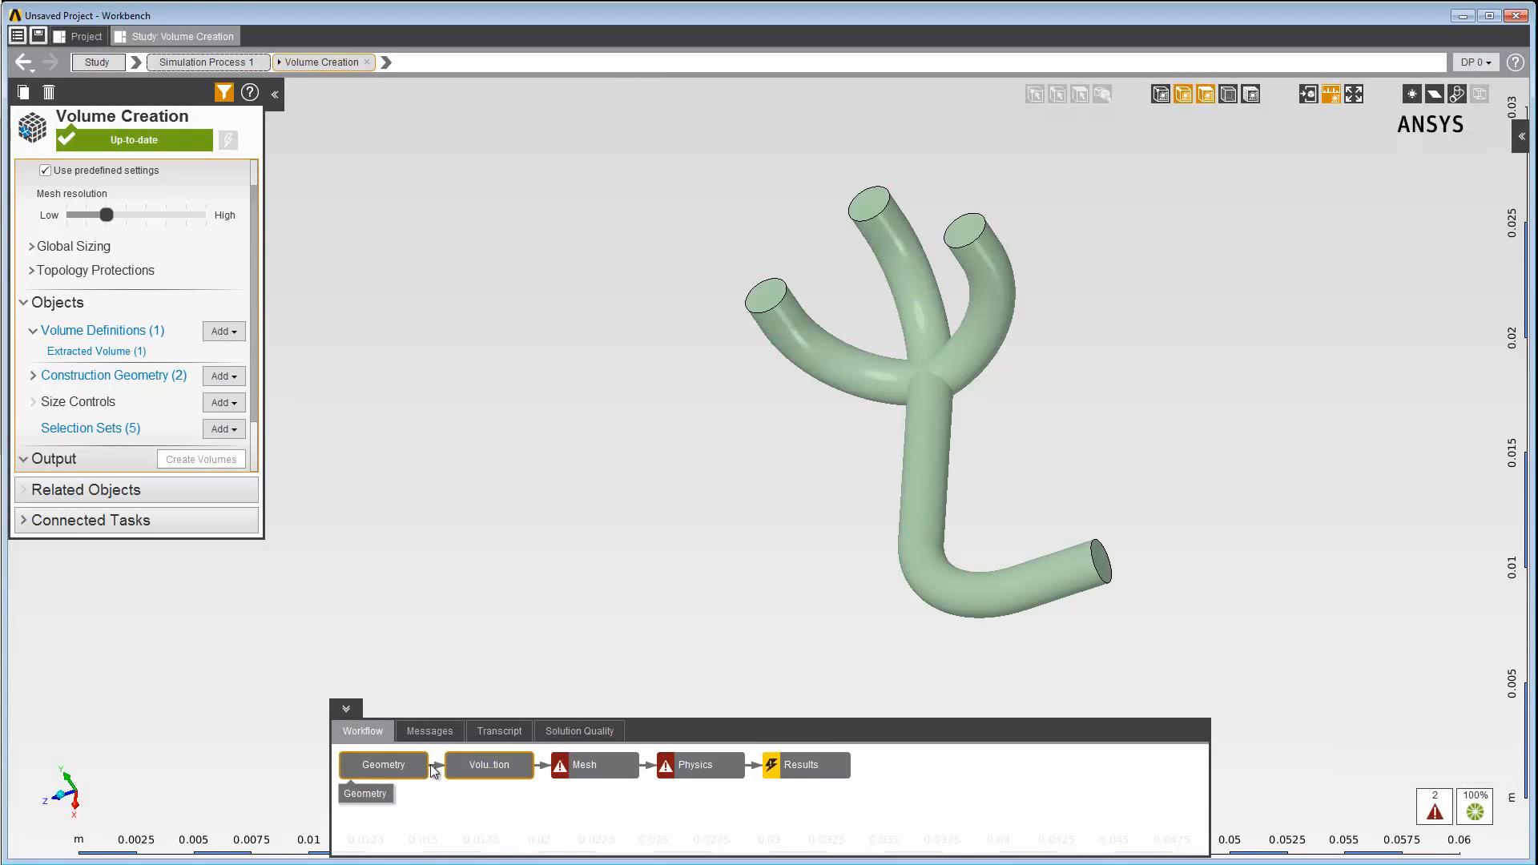
Step: Assign the flow volume's pipe wall face to the inflation control and generate the mesh
{"action": "left_click", "coordinate": [575, 774]}
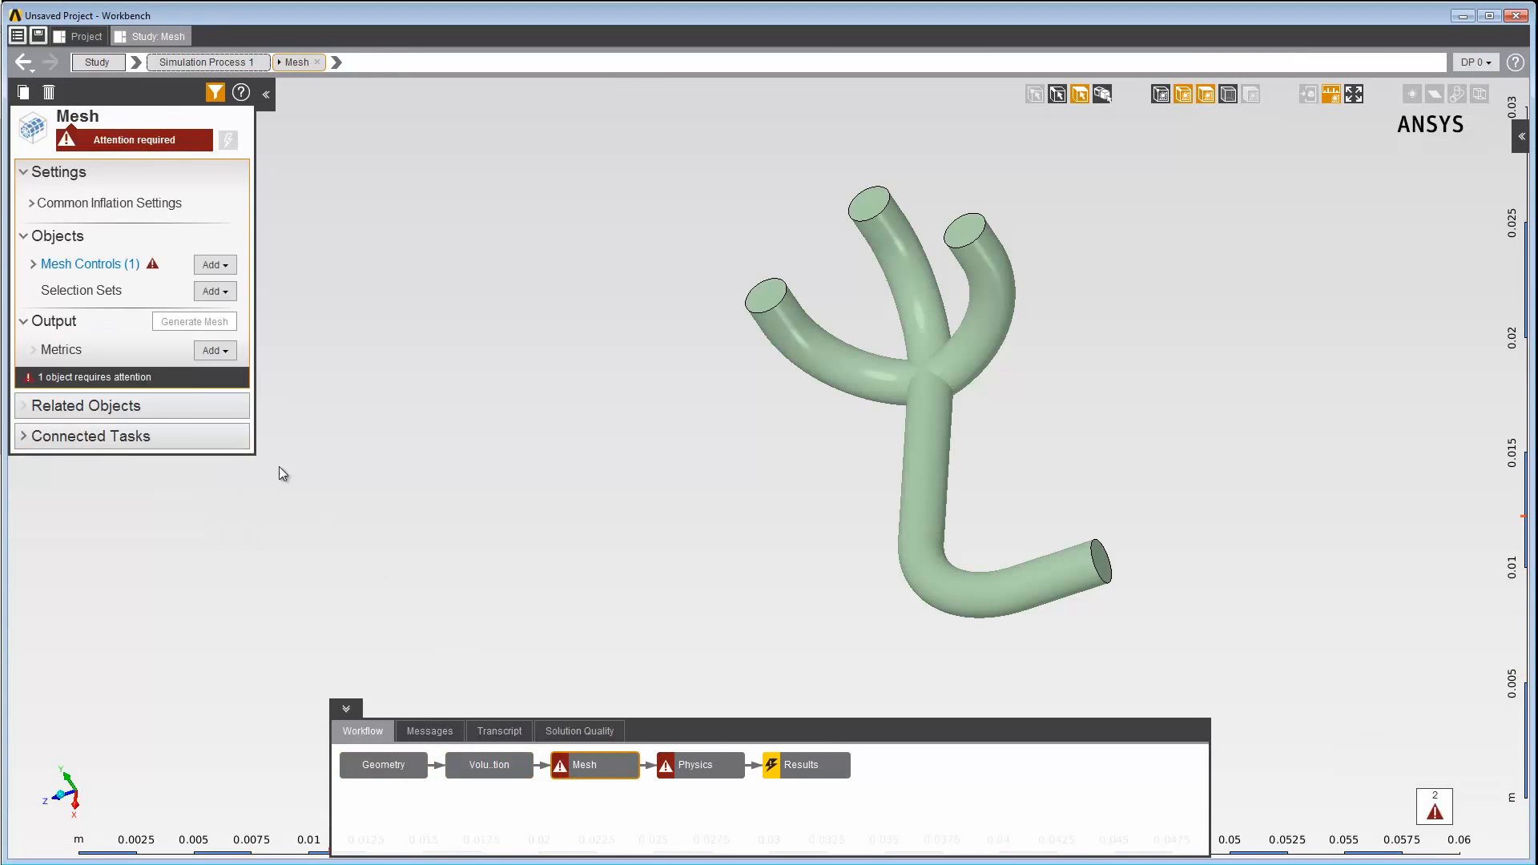
{"action": "left_click", "coordinate": [32, 265]}
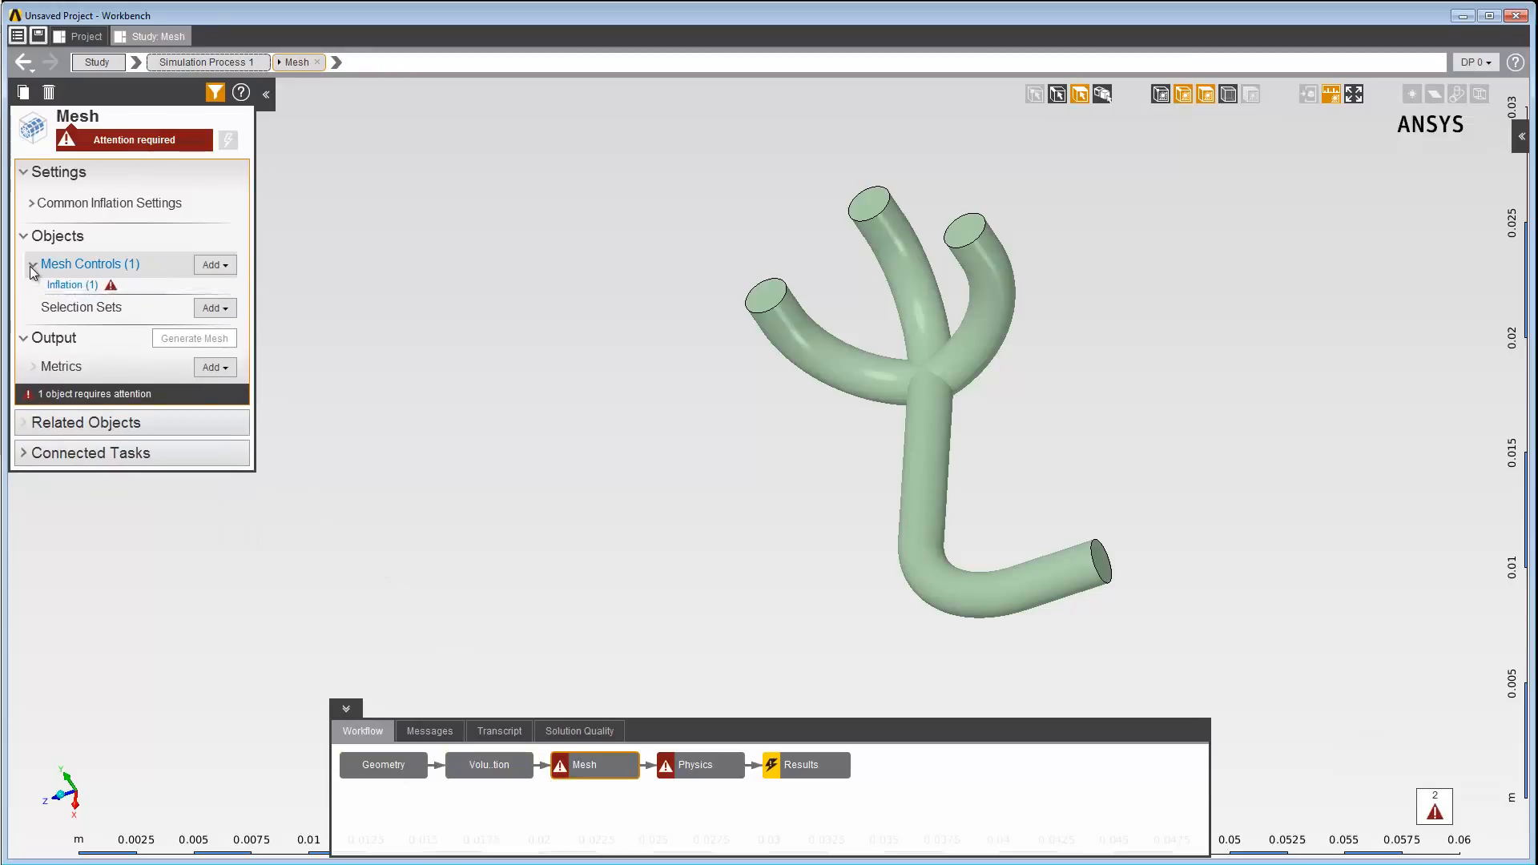
{"action": "left_click", "coordinate": [74, 288]}
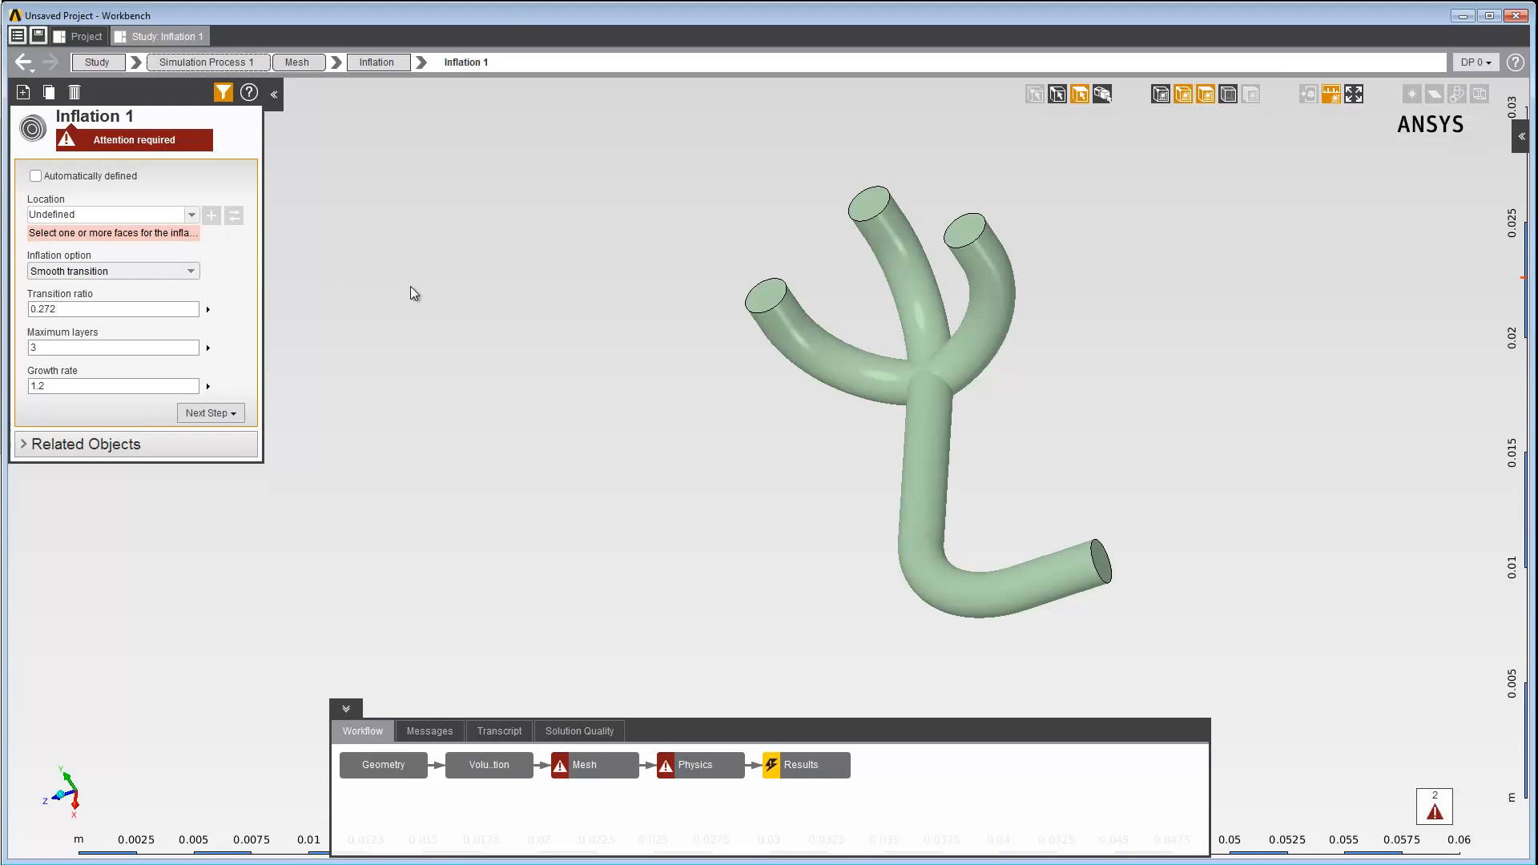
{"action": "left_click", "coordinate": [922, 423]}
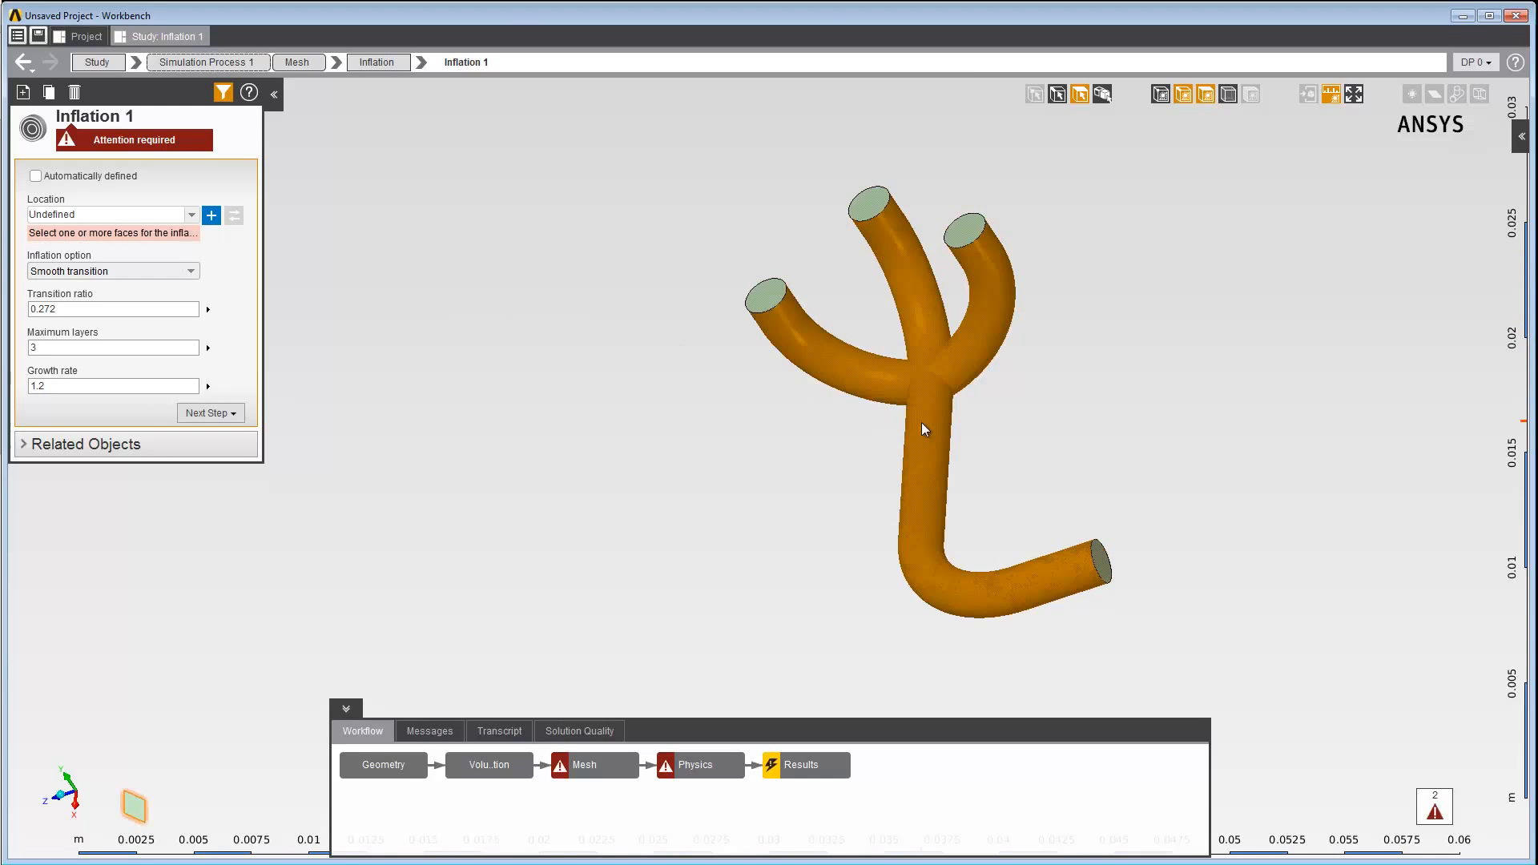
{"action": "left_click", "coordinate": [215, 221]}
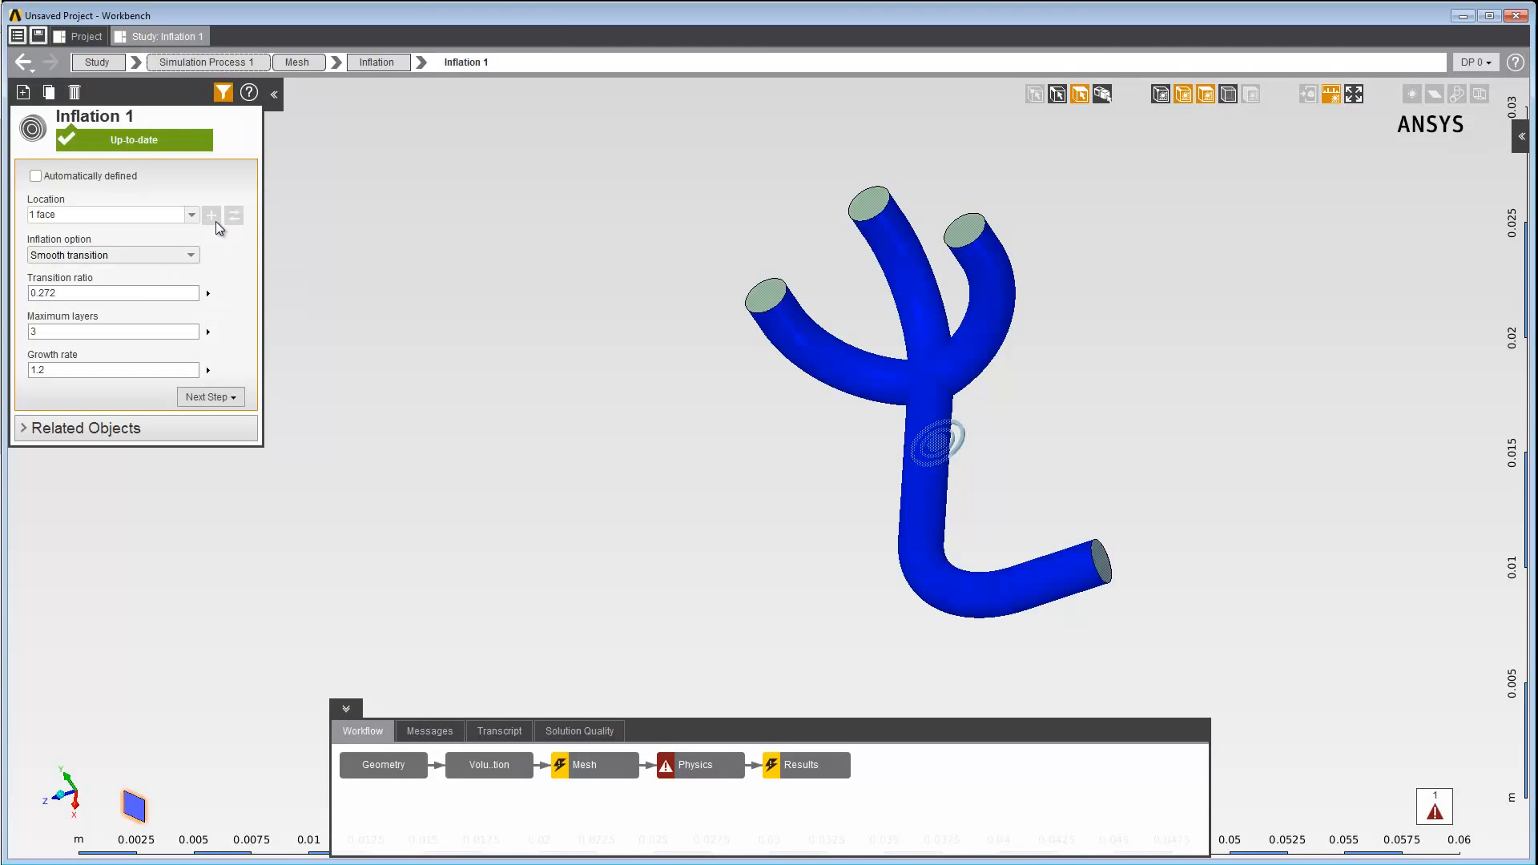
{"action": "right_click", "coordinate": [614, 761]}
{"action": "left_click", "coordinate": [627, 783]}
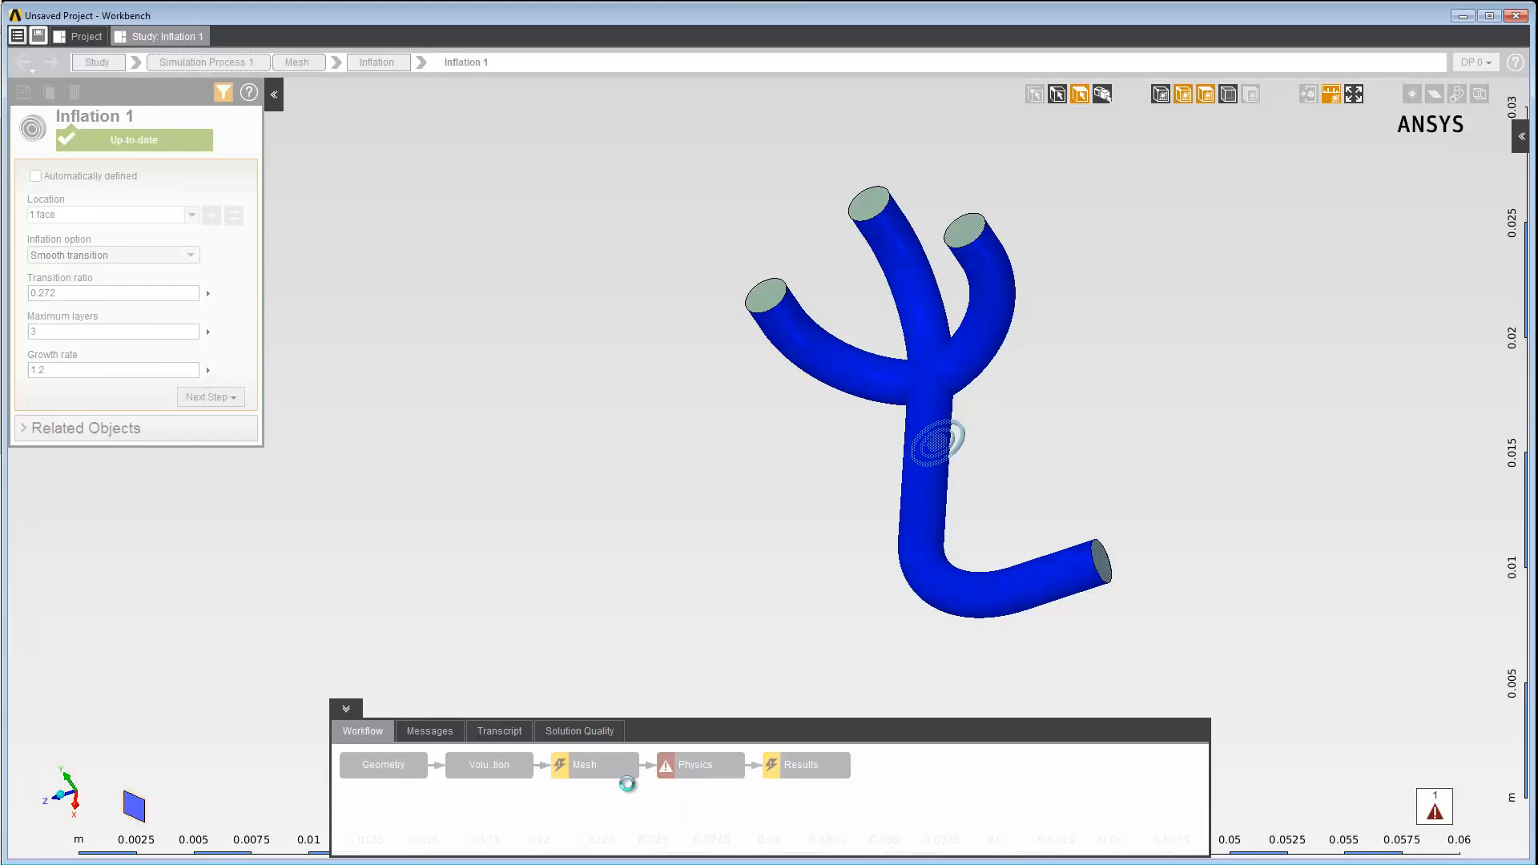
Step: Check the fluid flow physics region, and set its assigned material to Water from the Material Samples
{"action": "left_click", "coordinate": [684, 770]}
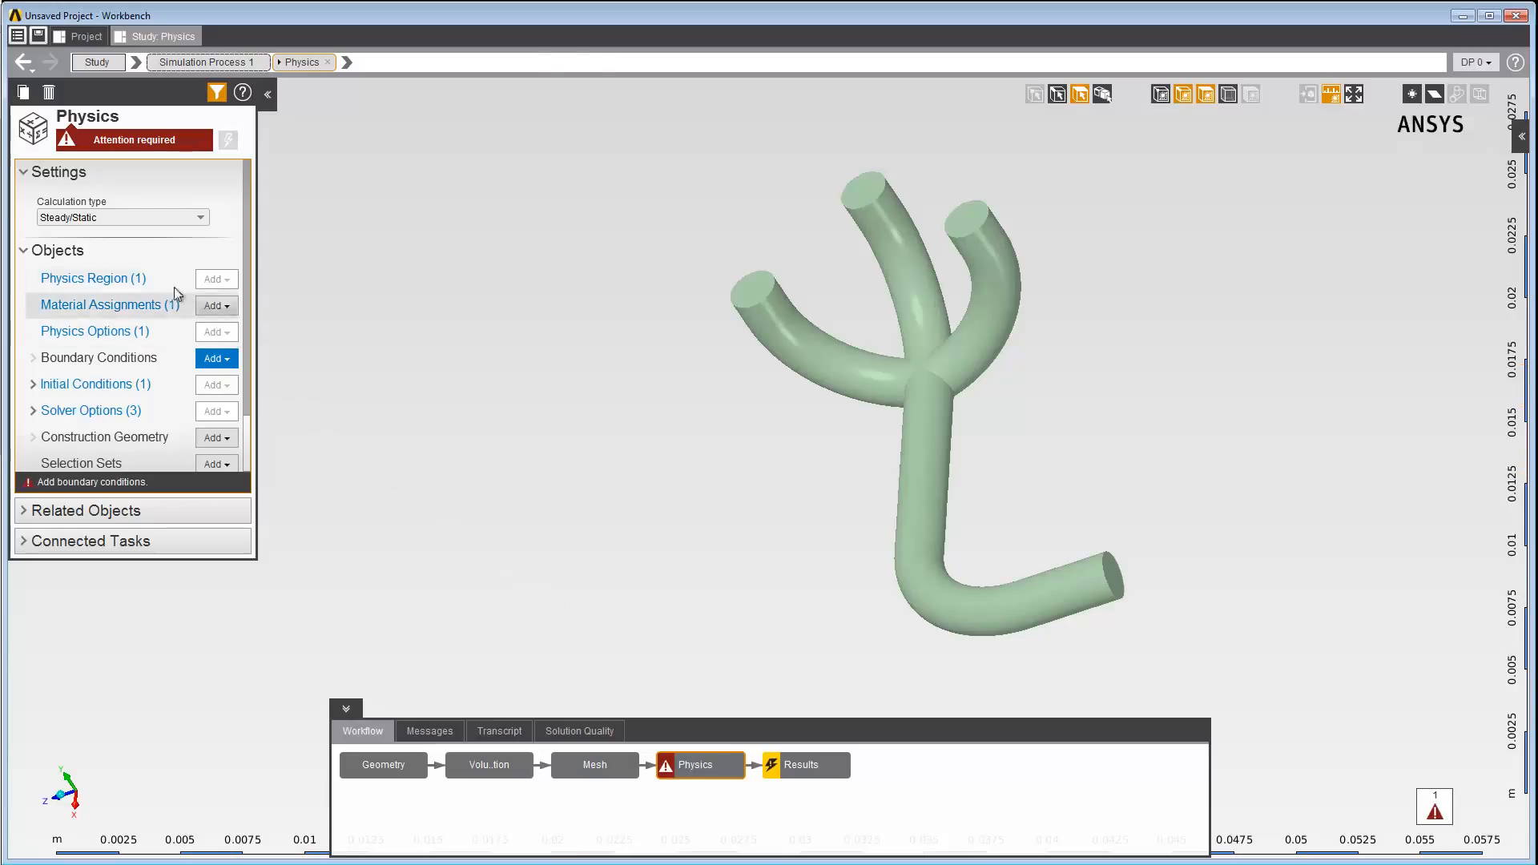
{"action": "left_click", "coordinate": [141, 279]}
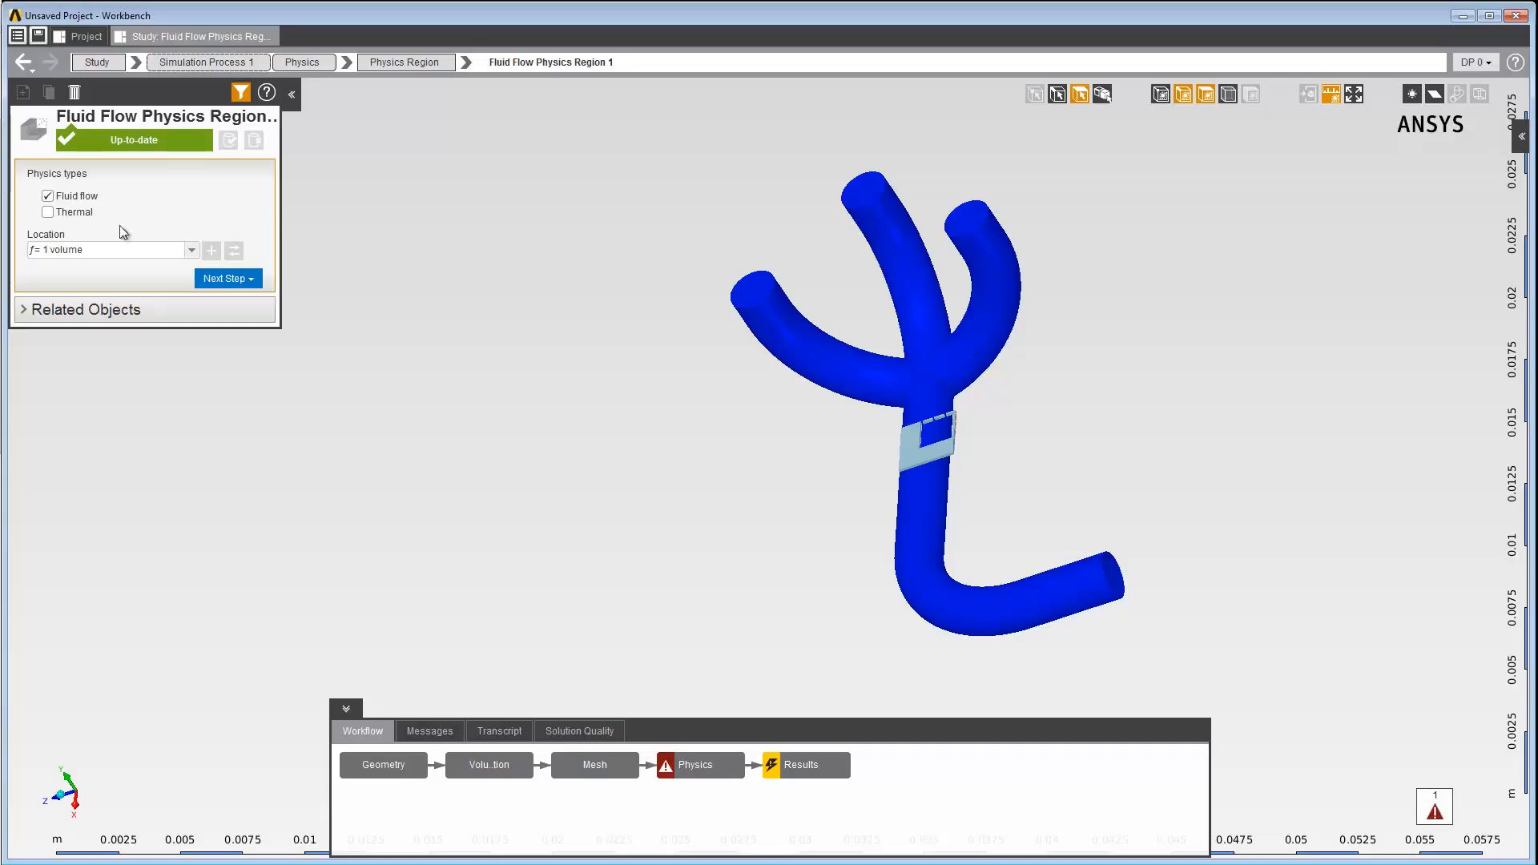
{"action": "left_click", "coordinate": [680, 768]}
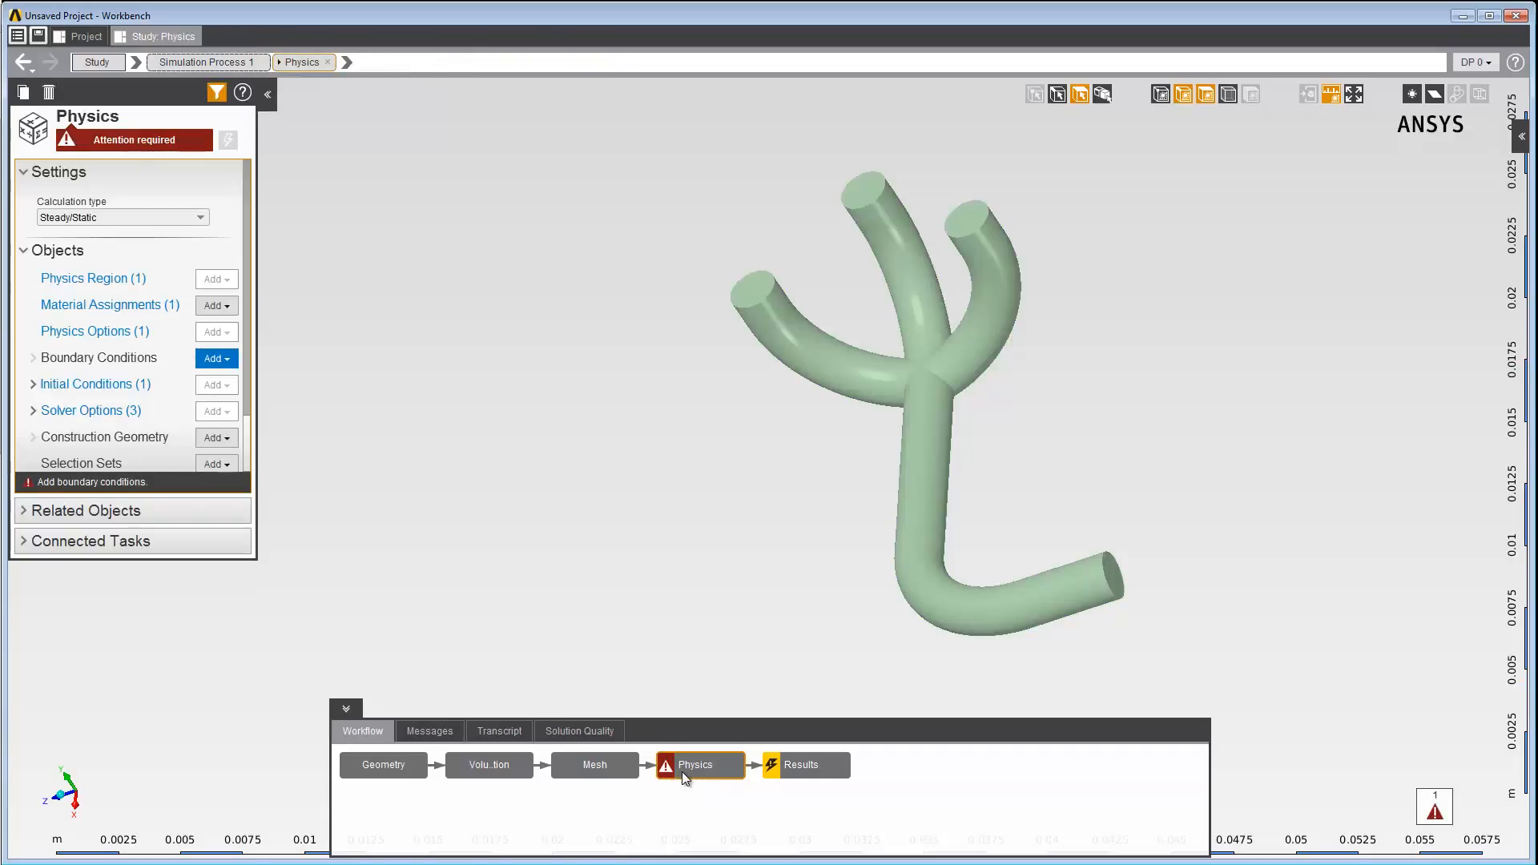
{"action": "left_click", "coordinate": [157, 305]}
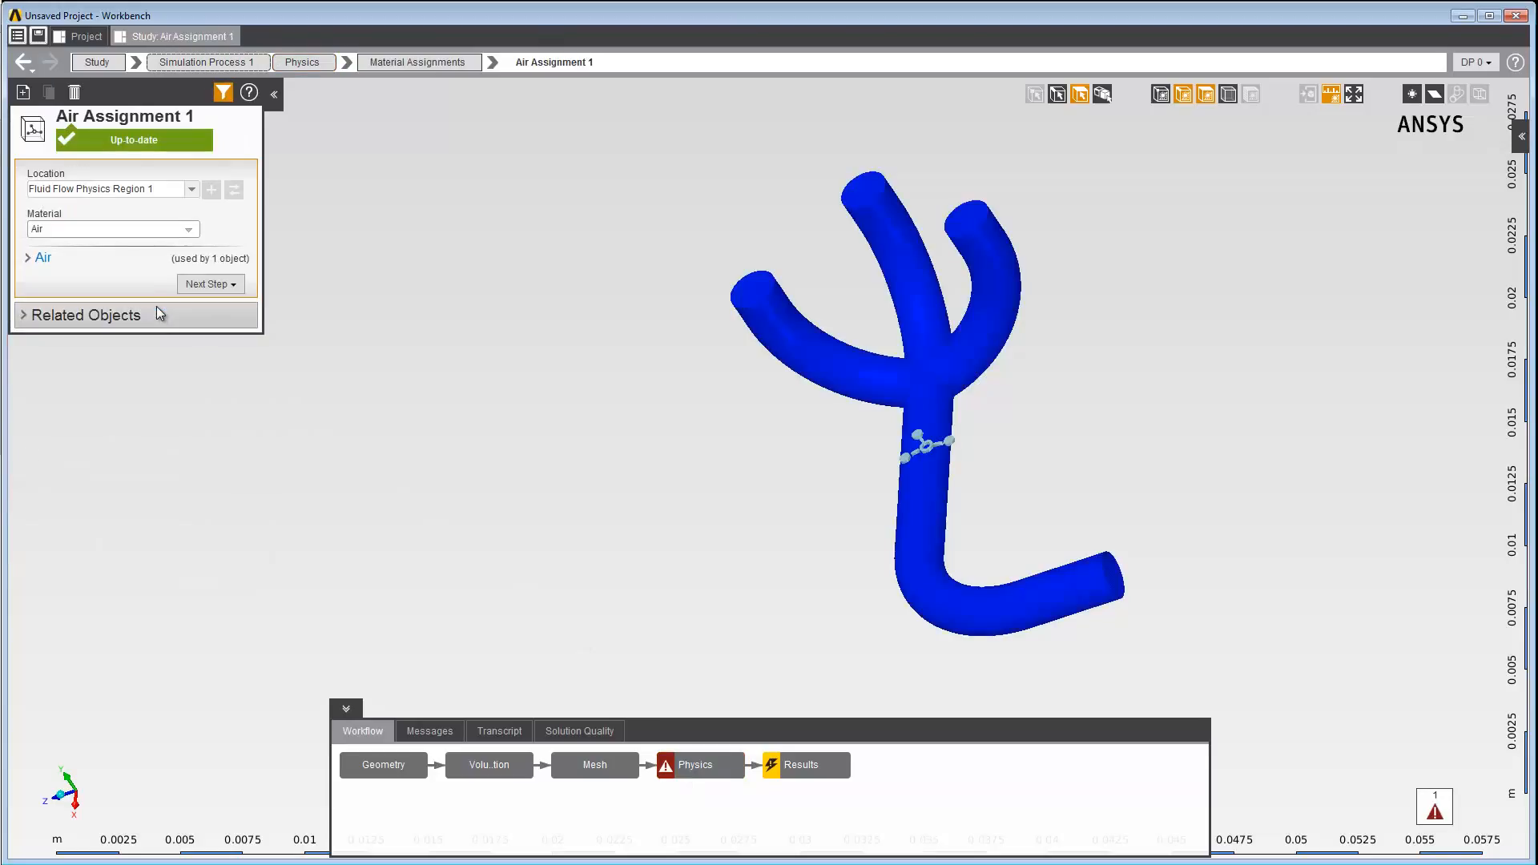
{"action": "left_click", "coordinate": [95, 229]}
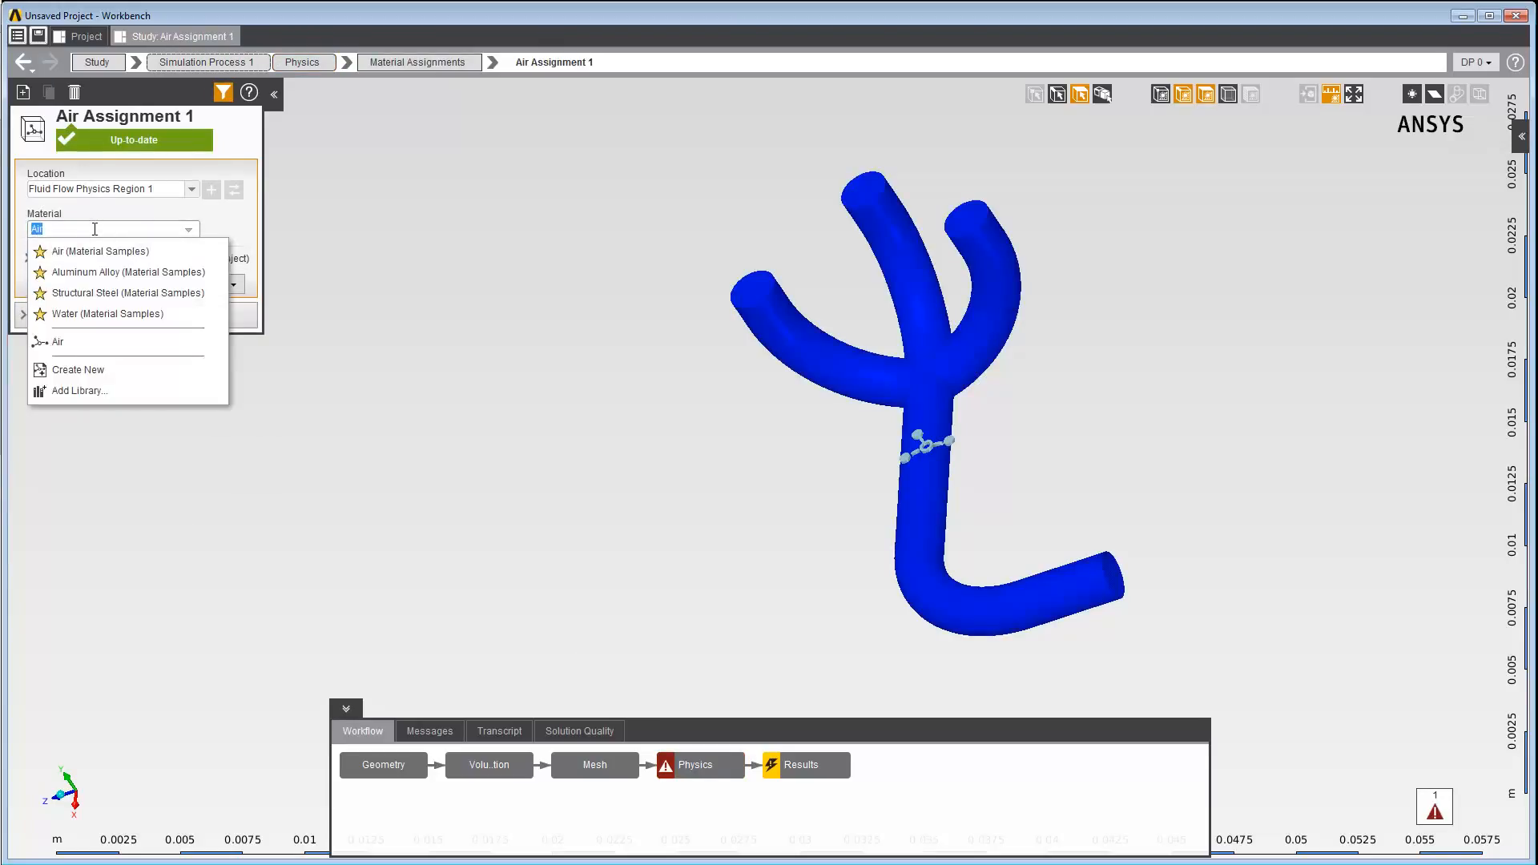
{"action": "left_click", "coordinate": [95, 313]}
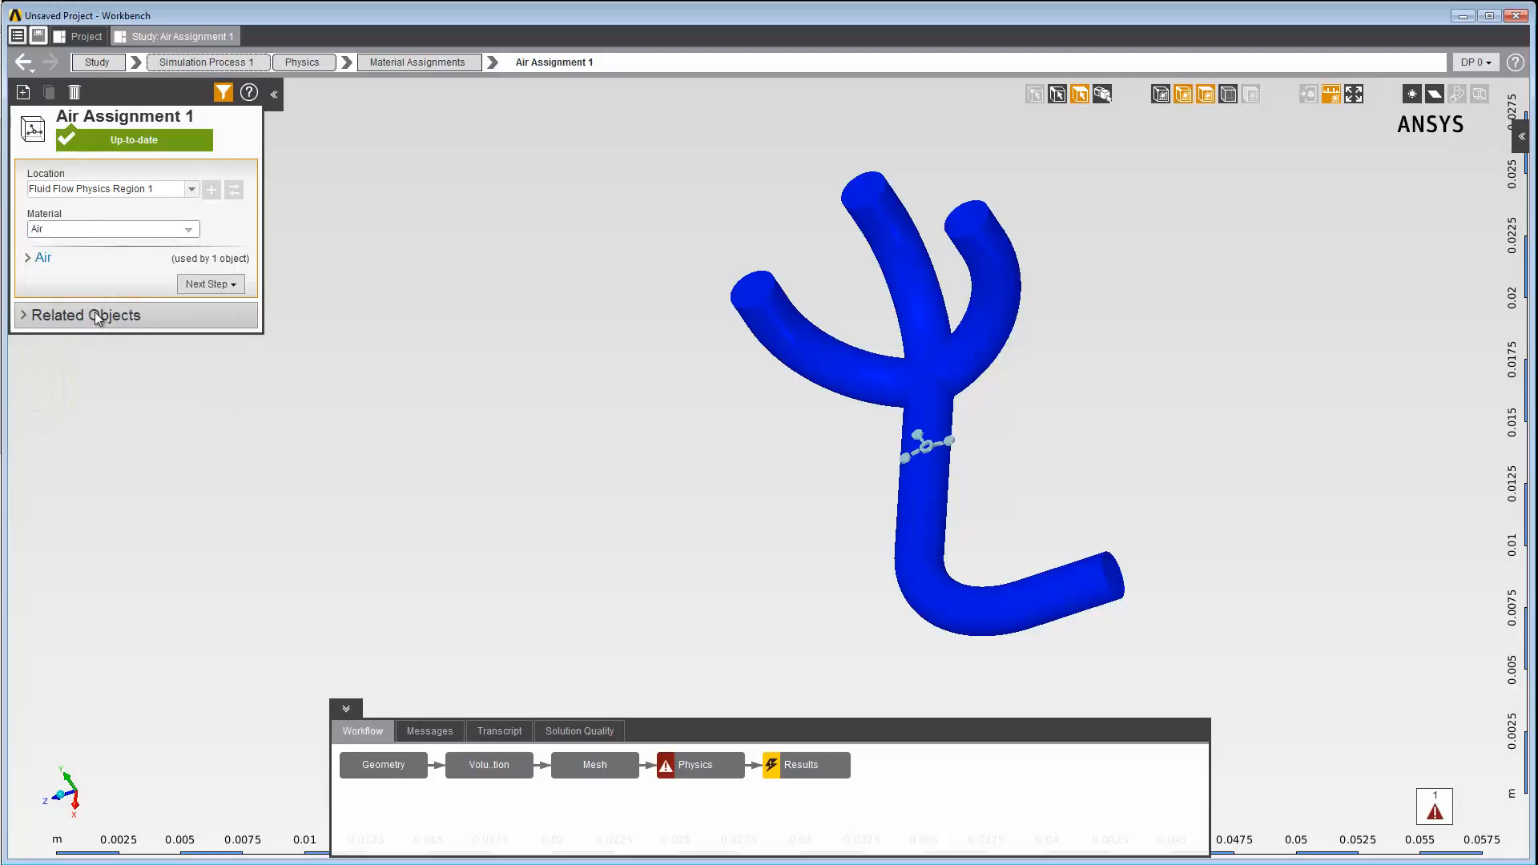
{"action": "left_click", "coordinate": [26, 258]}
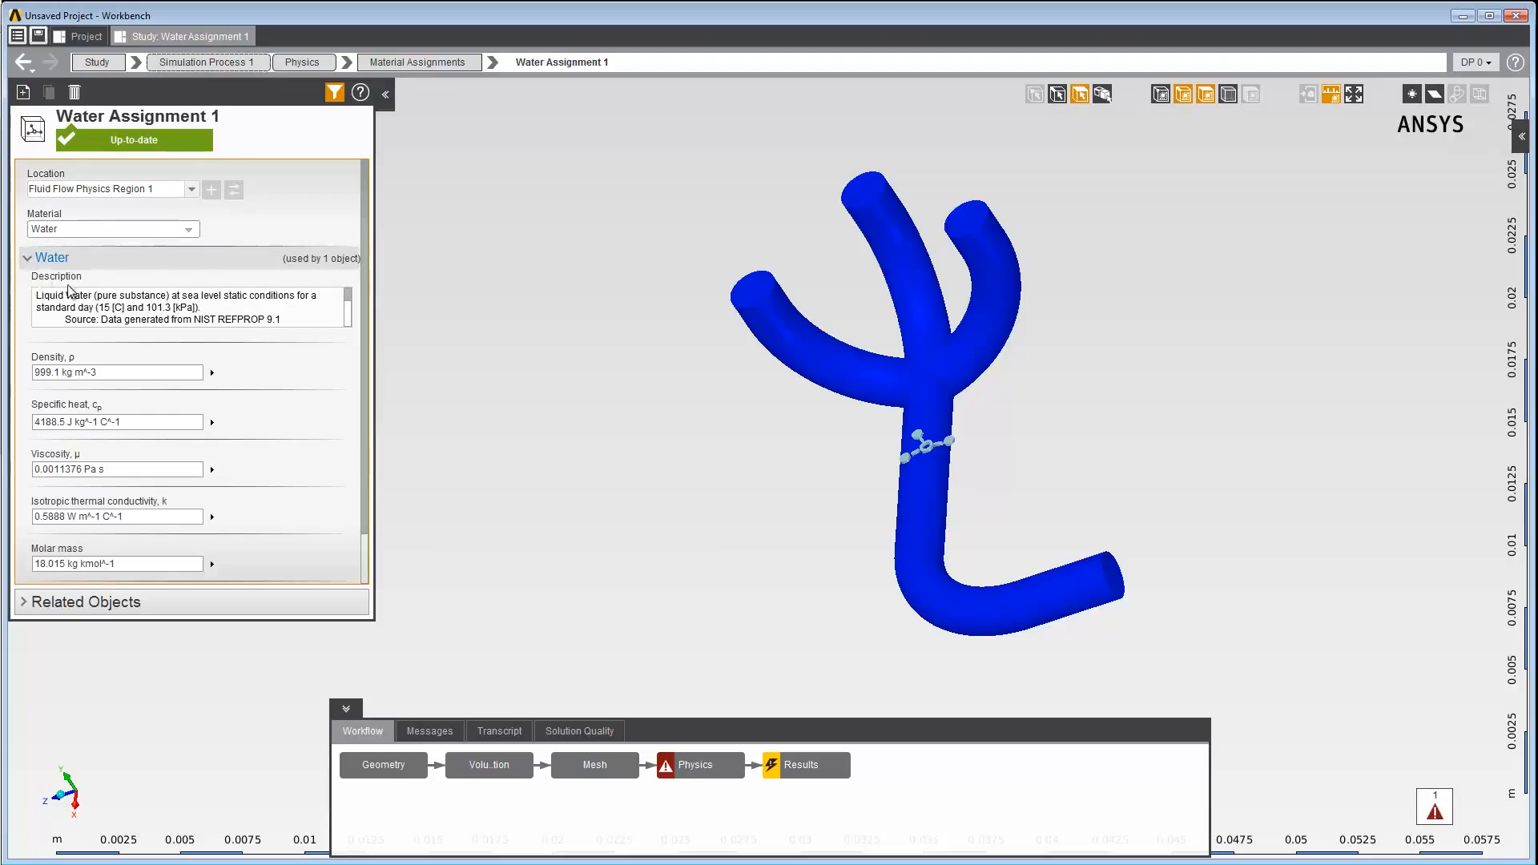
Step: Add an inlet on the end face of the manifold's leftmost branch with a velocity of 5 m s^-1, normal to the boundary
{"action": "left_click", "coordinate": [703, 768]}
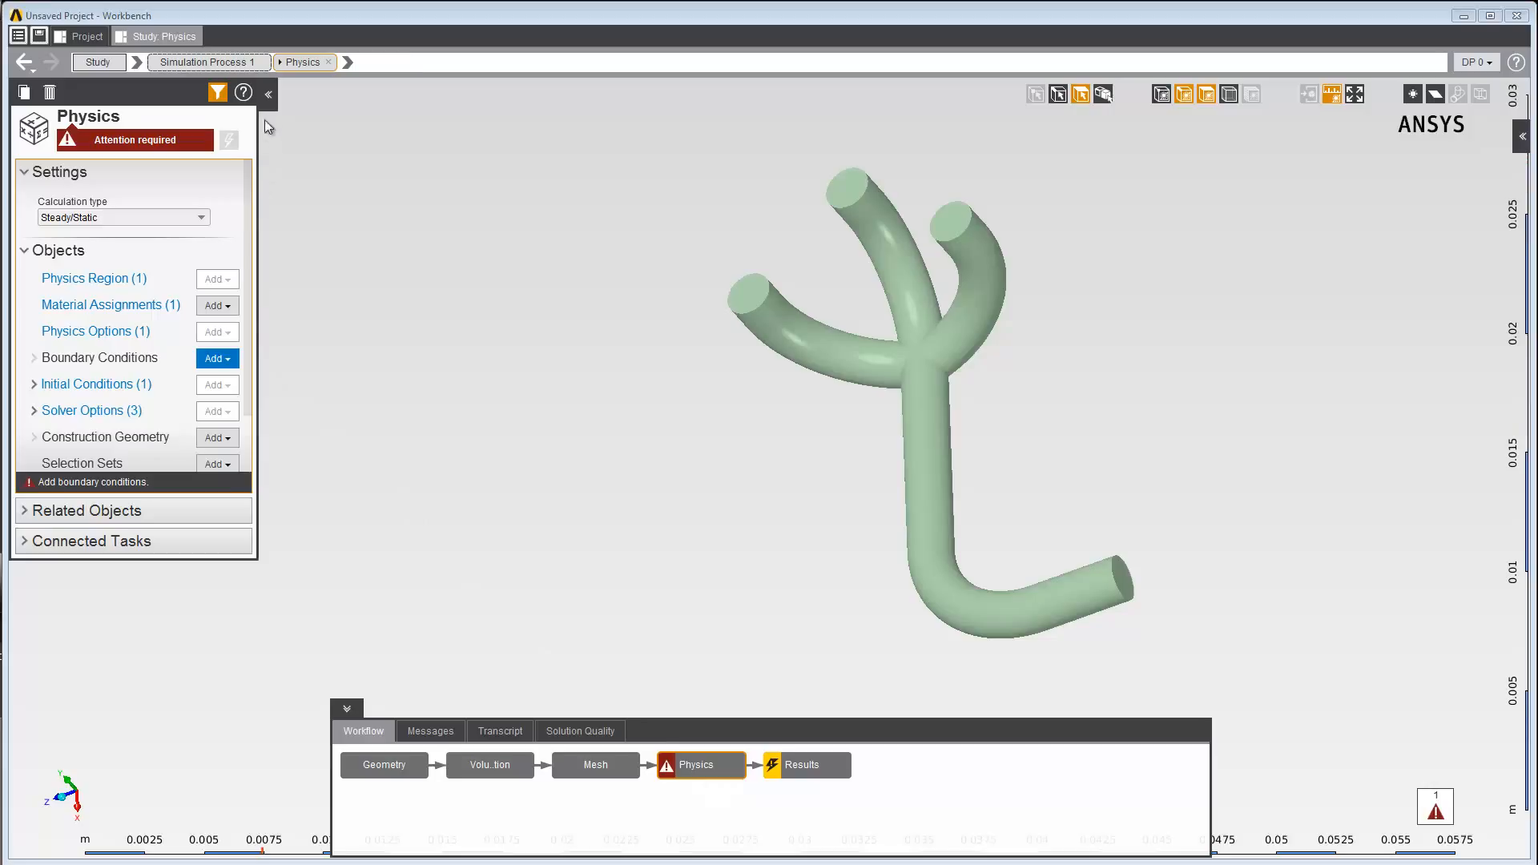
{"action": "left_click", "coordinate": [269, 94]}
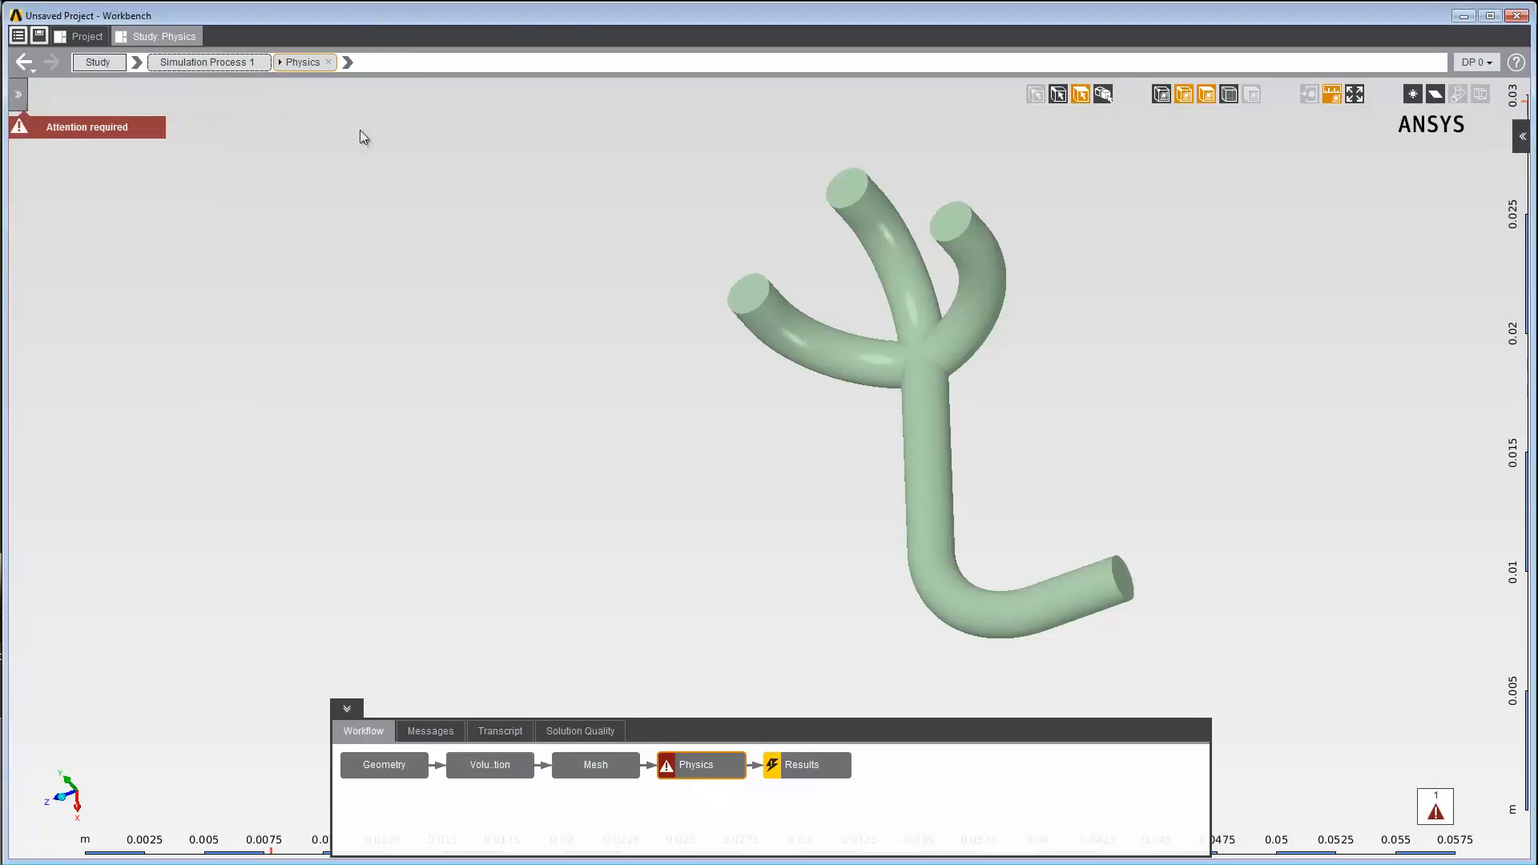
{"action": "left_click", "coordinate": [745, 308]}
{"action": "right_click", "coordinate": [745, 308]}
{"action": "mouse_move", "coordinate": [785, 316]}
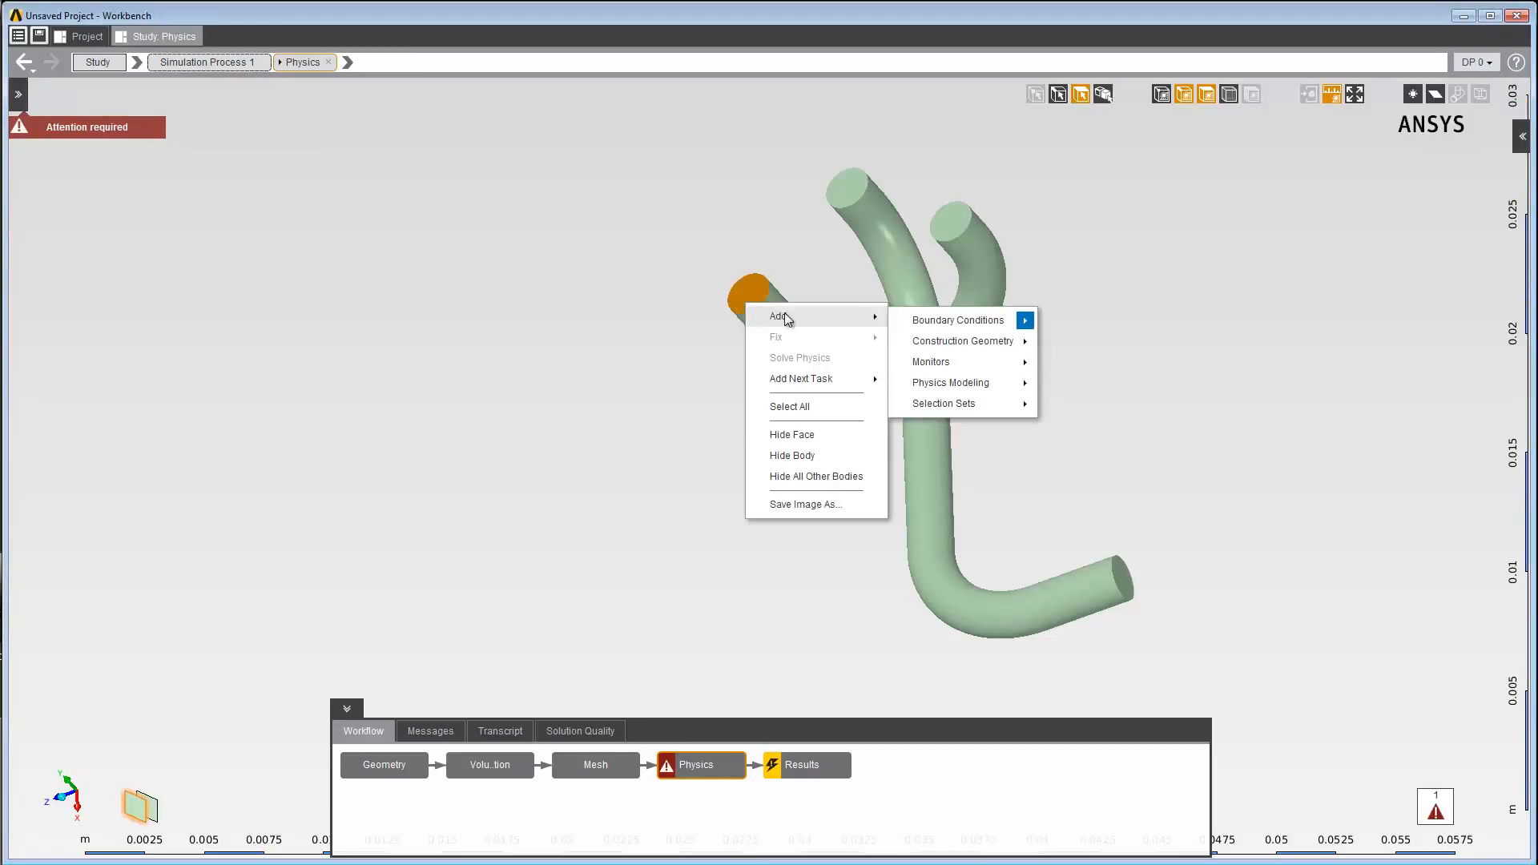
{"action": "mouse_move", "coordinate": [958, 320]}
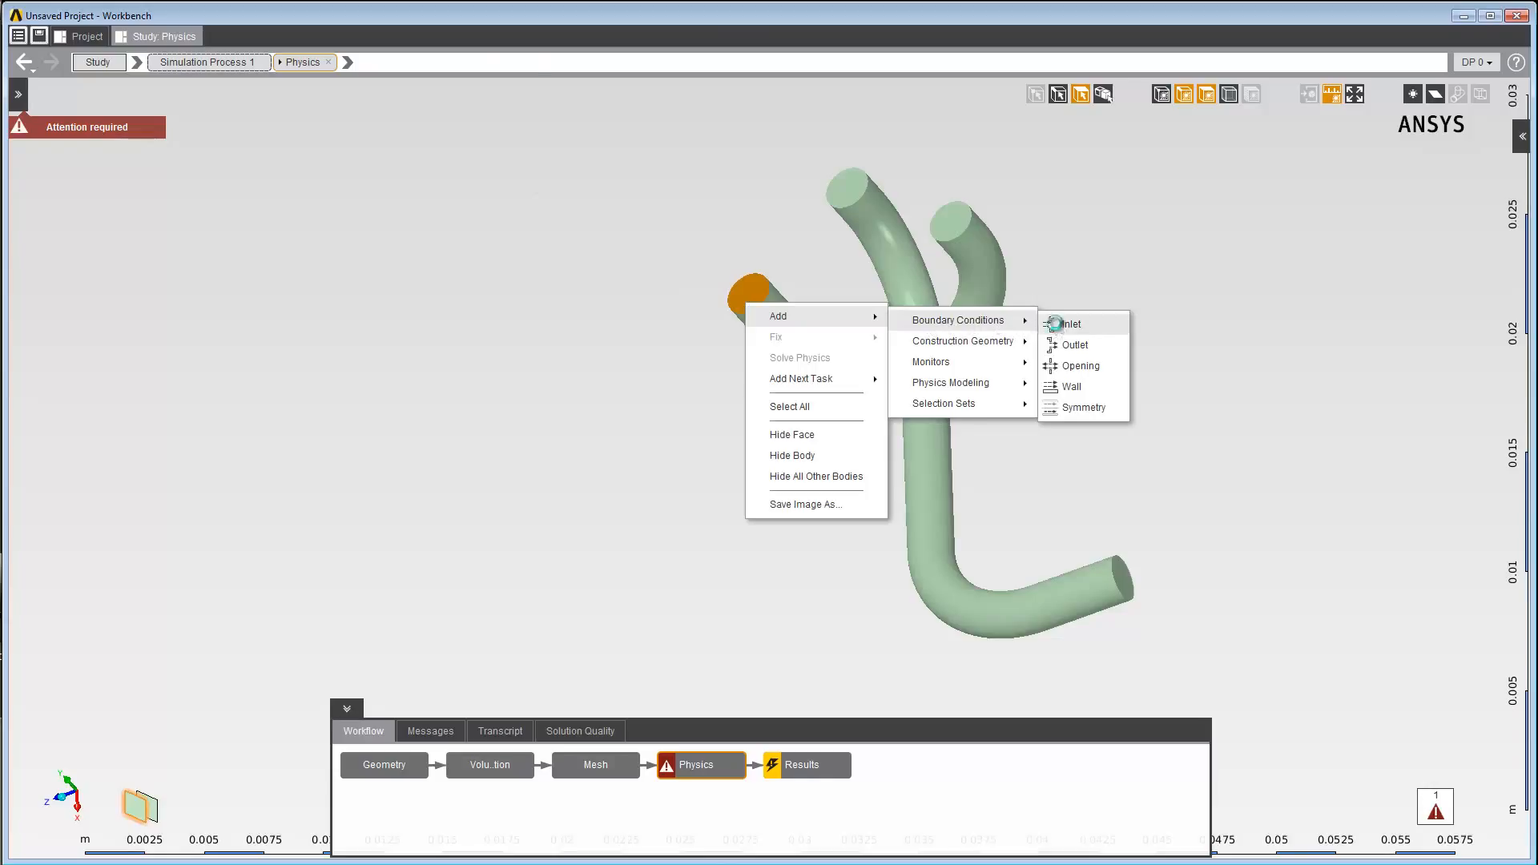
{"action": "left_click", "coordinate": [1056, 321]}
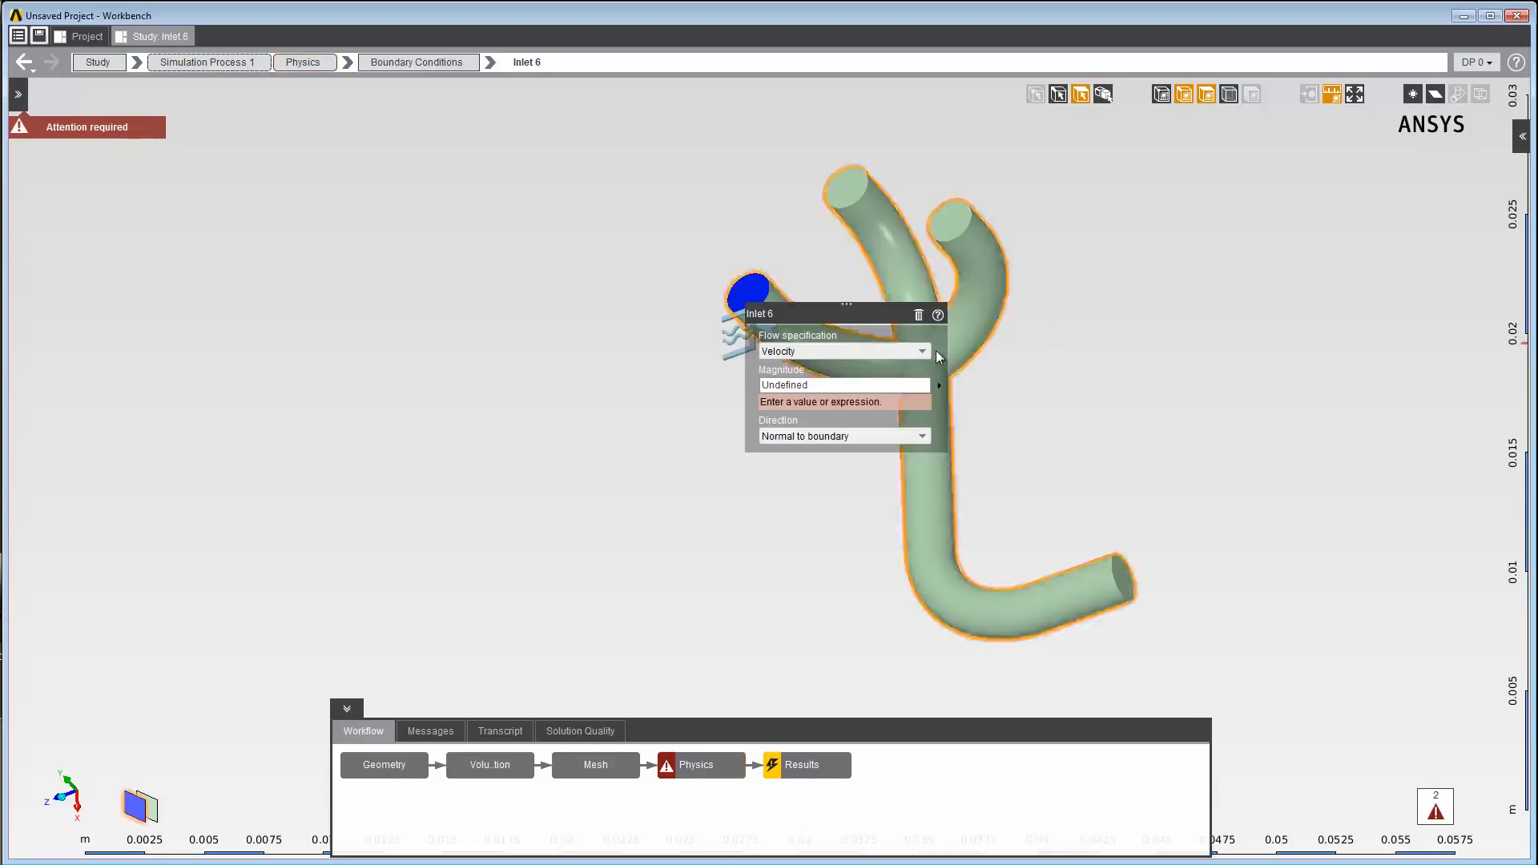
{"action": "left_click", "coordinate": [814, 384]}
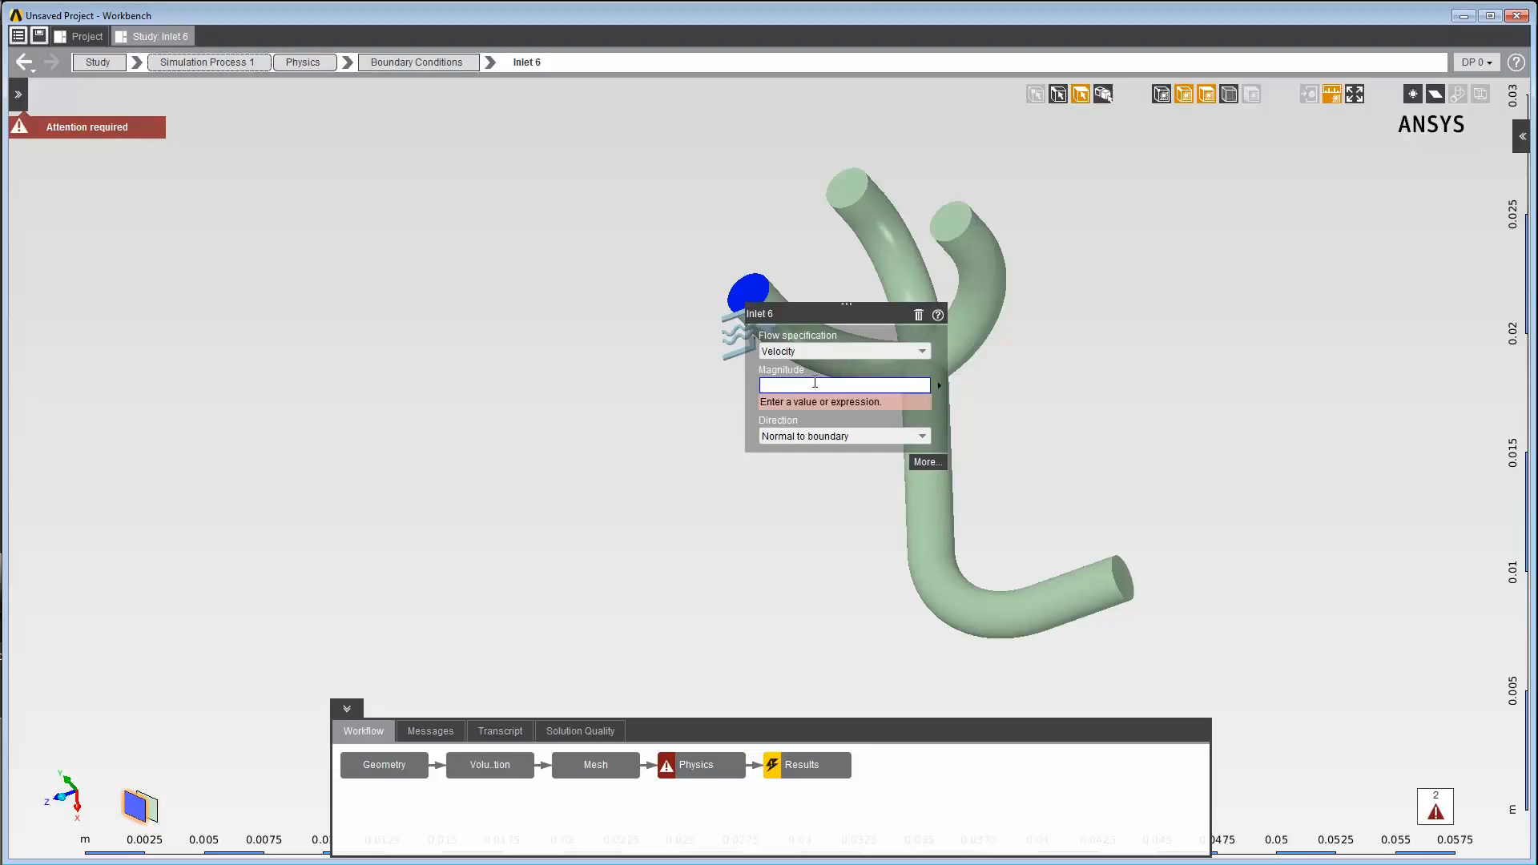
{"action": "type", "text": "5"}
{"action": "key", "text": "Return"}
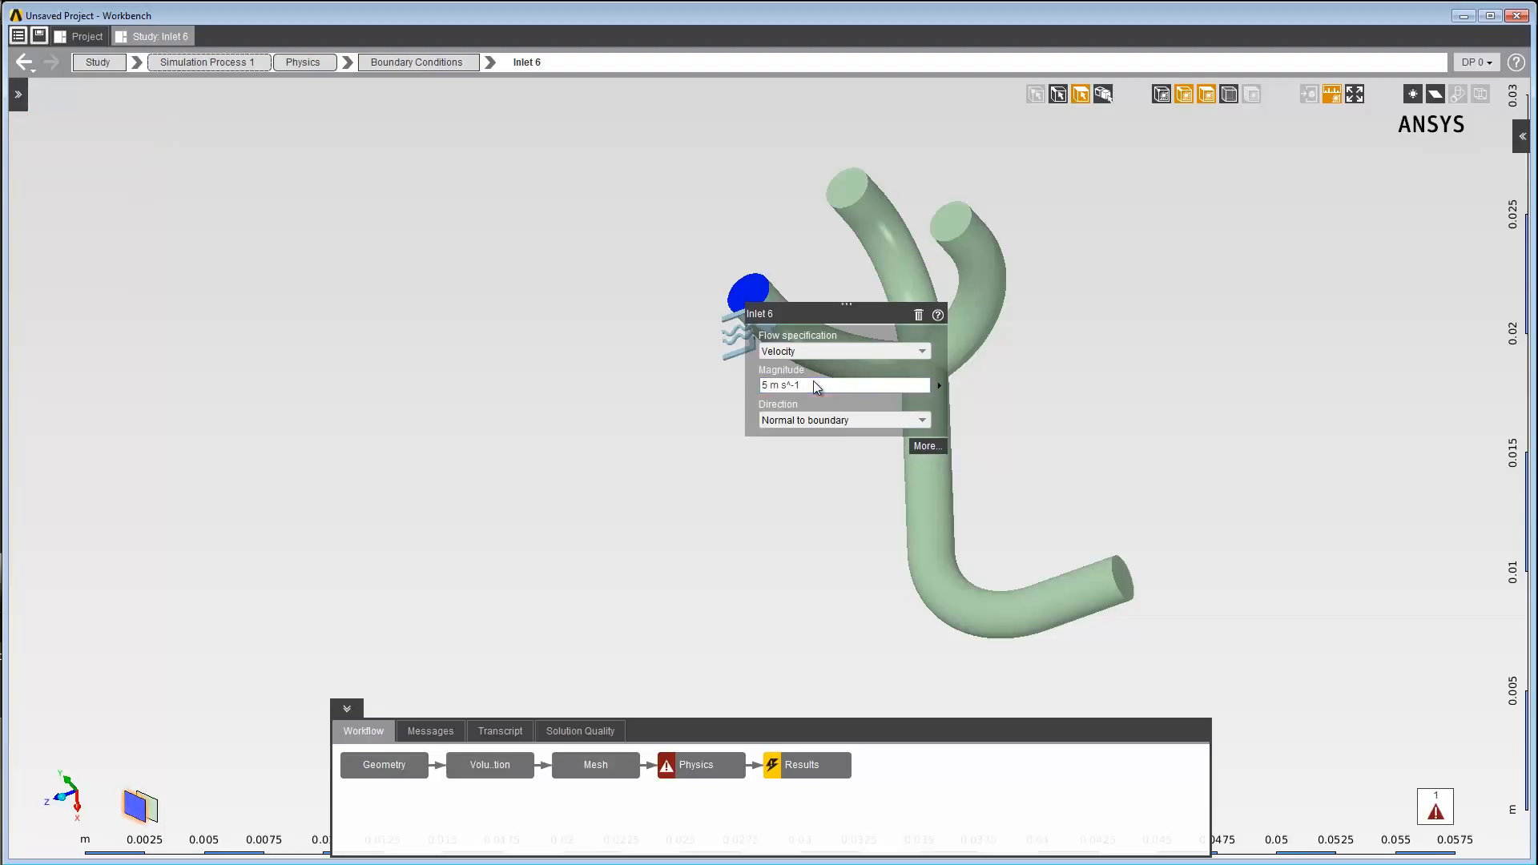
{"action": "left_click", "coordinate": [713, 390]}
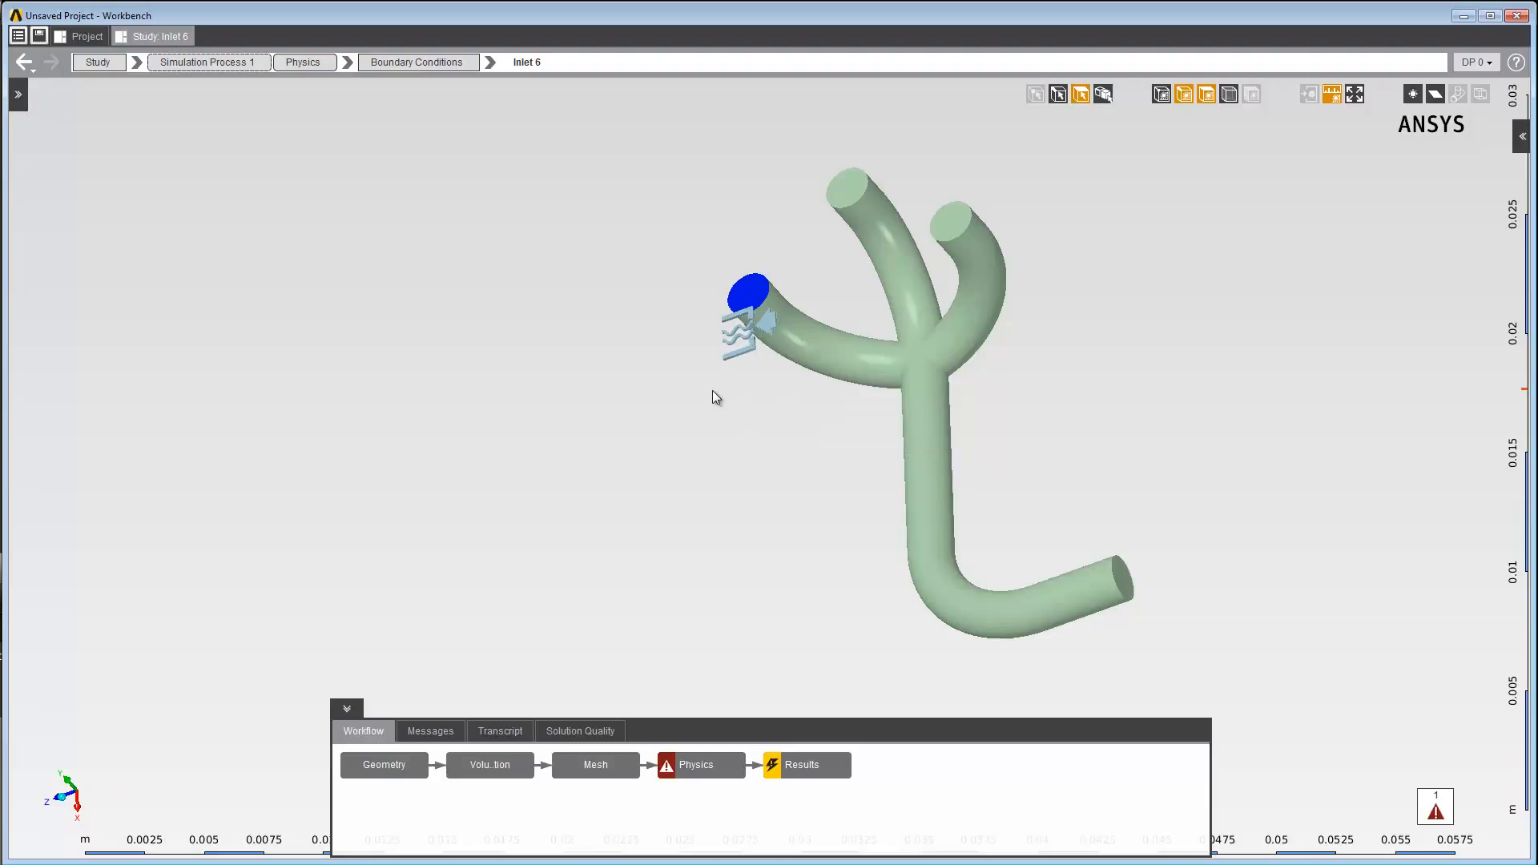
{"action": "left_click", "coordinate": [733, 354]}
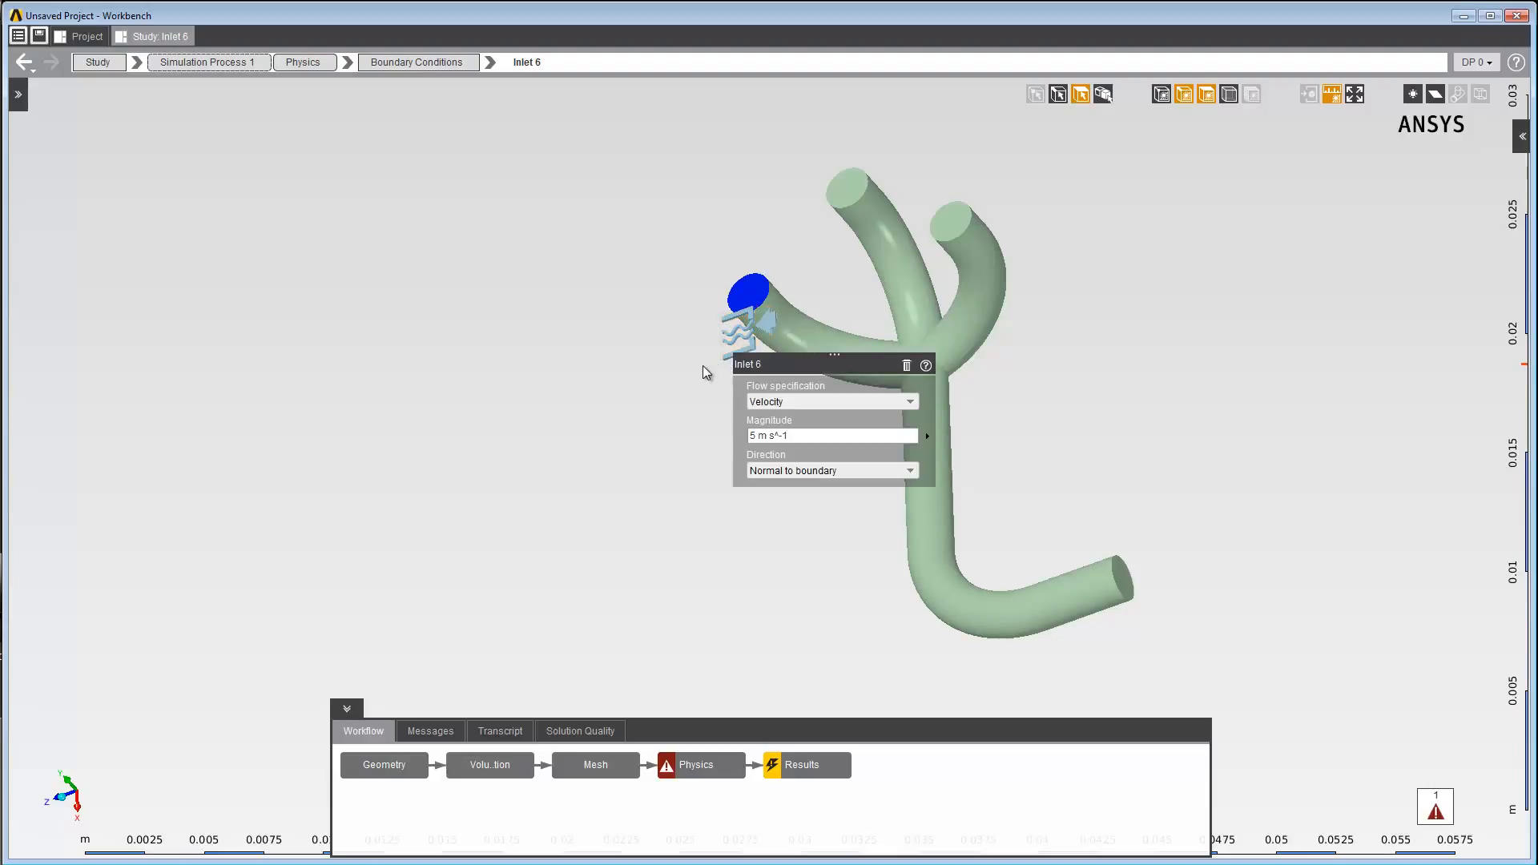
Step: Add velocity inlets on the end faces of the middle and rightmost upper branches, with 10 m s^-1 on the rightmost one
{"action": "left_click", "coordinate": [852, 186]}
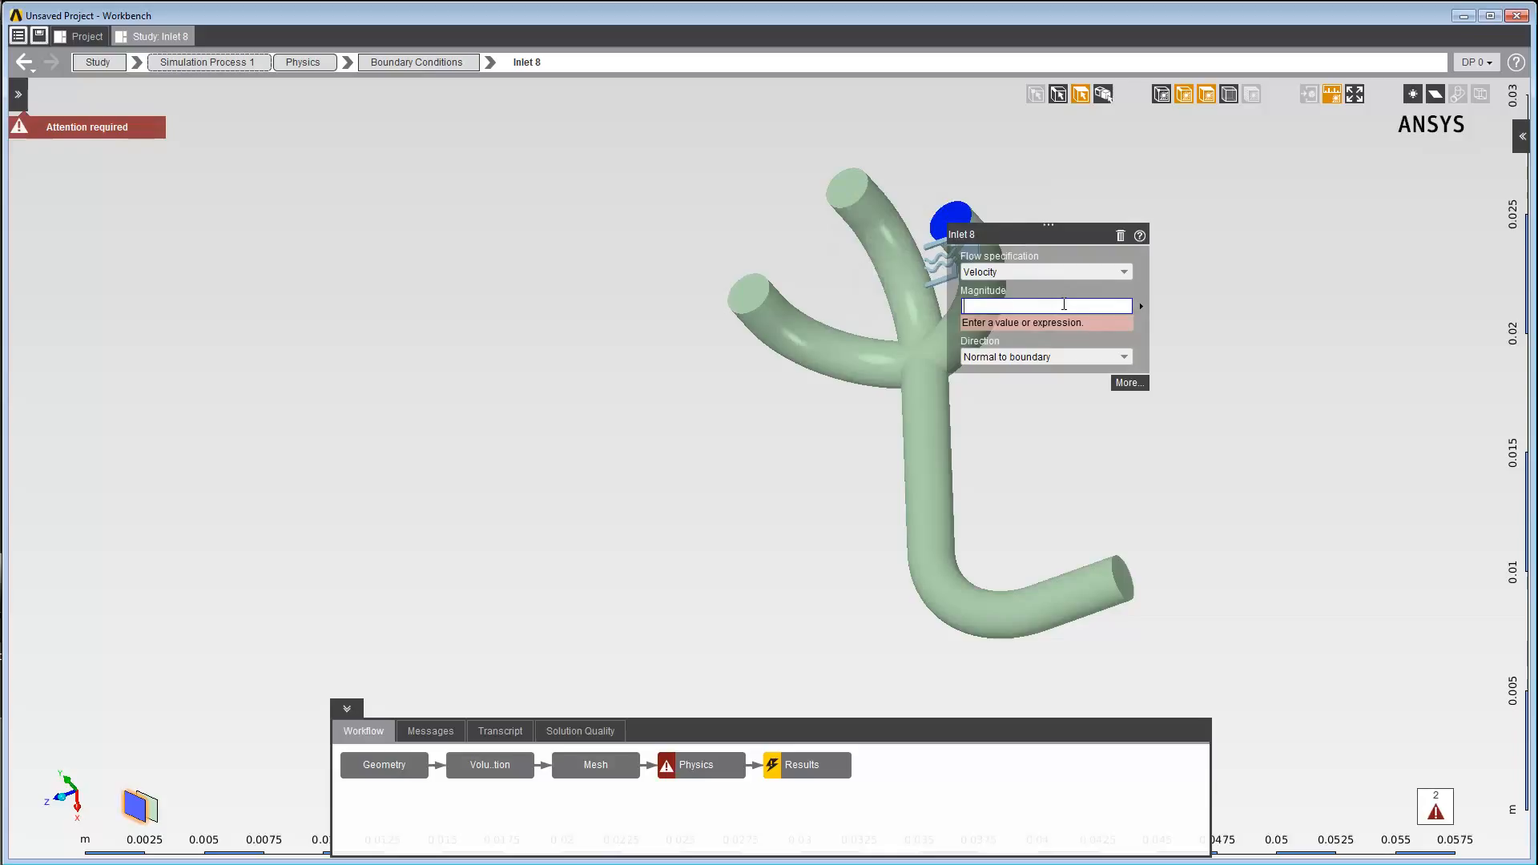
{"action": "type", "text": "10"}
{"action": "key", "text": "Return"}
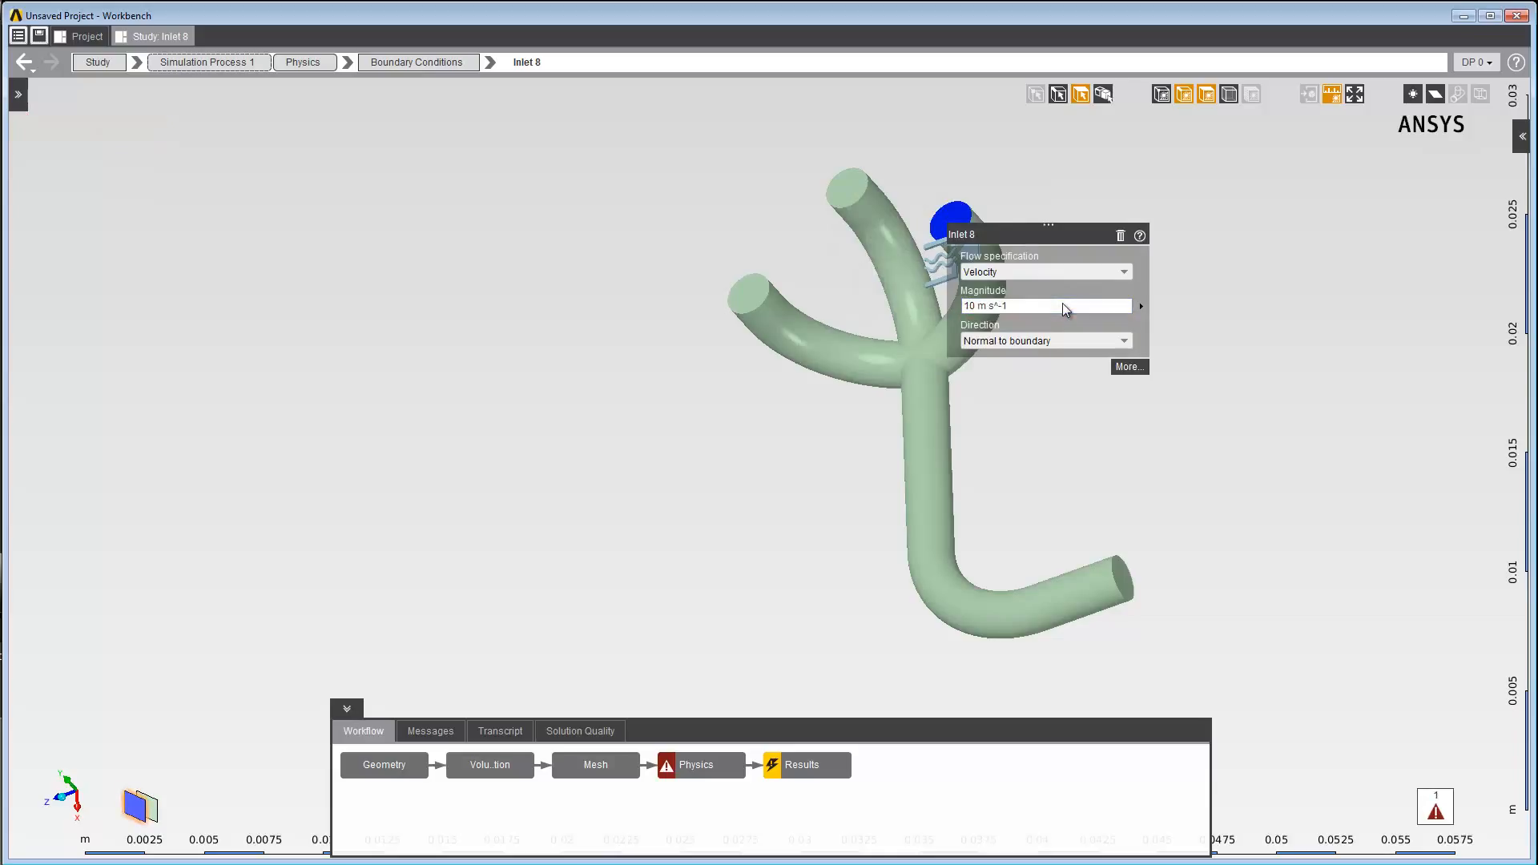
Step: Add a pressure outlet on the end face of the manifold's lower pipe with a gauge static pressure of 0 Pa
{"action": "left_click", "coordinate": [1118, 568]}
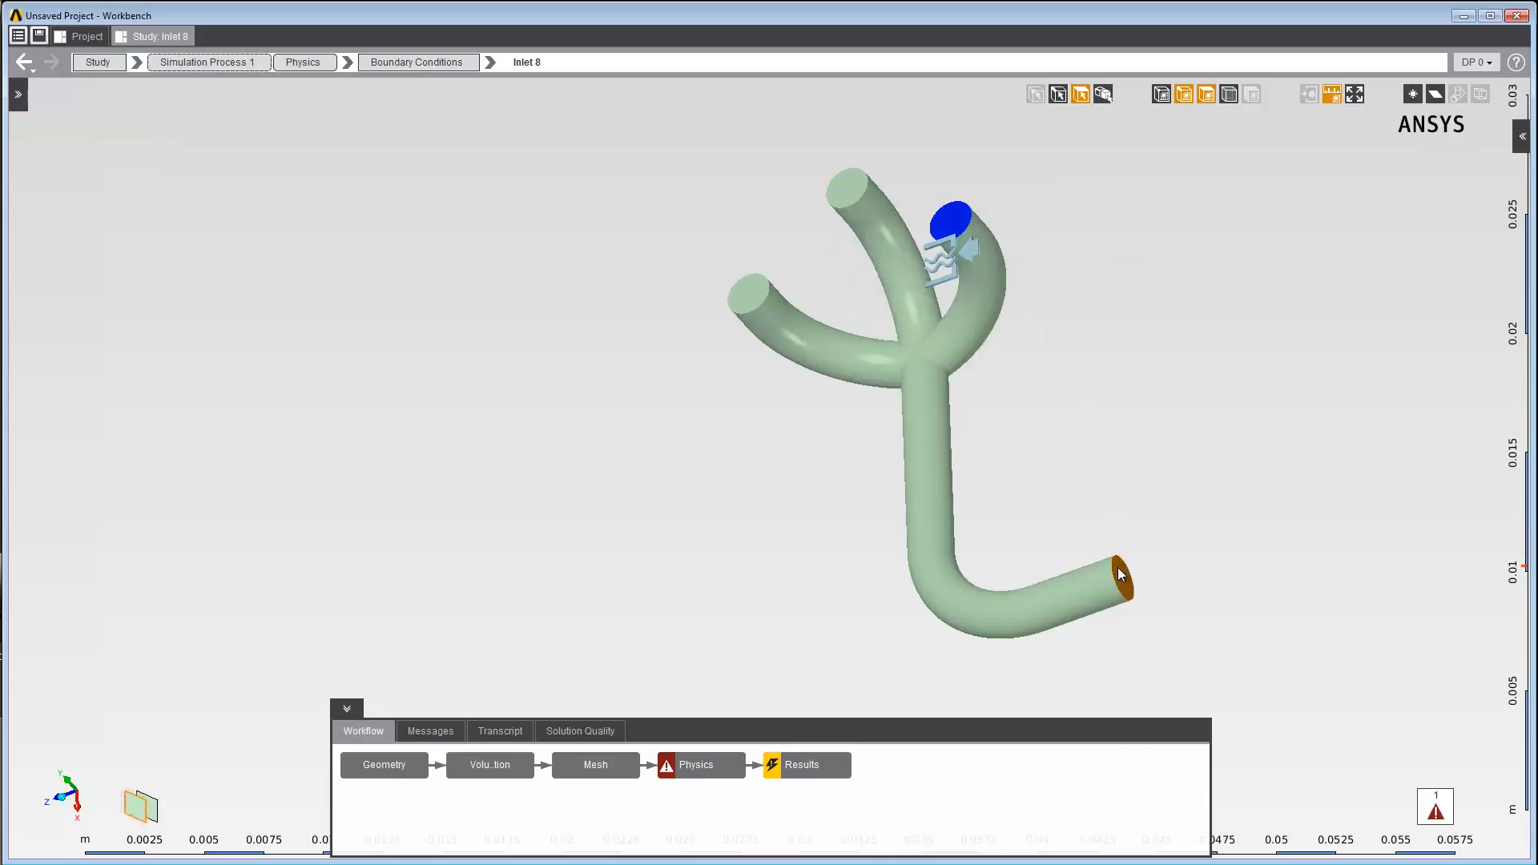
{"action": "right_click", "coordinate": [1118, 570]}
{"action": "mouse_move", "coordinate": [1150, 580]}
{"action": "mouse_move", "coordinate": [1321, 583]}
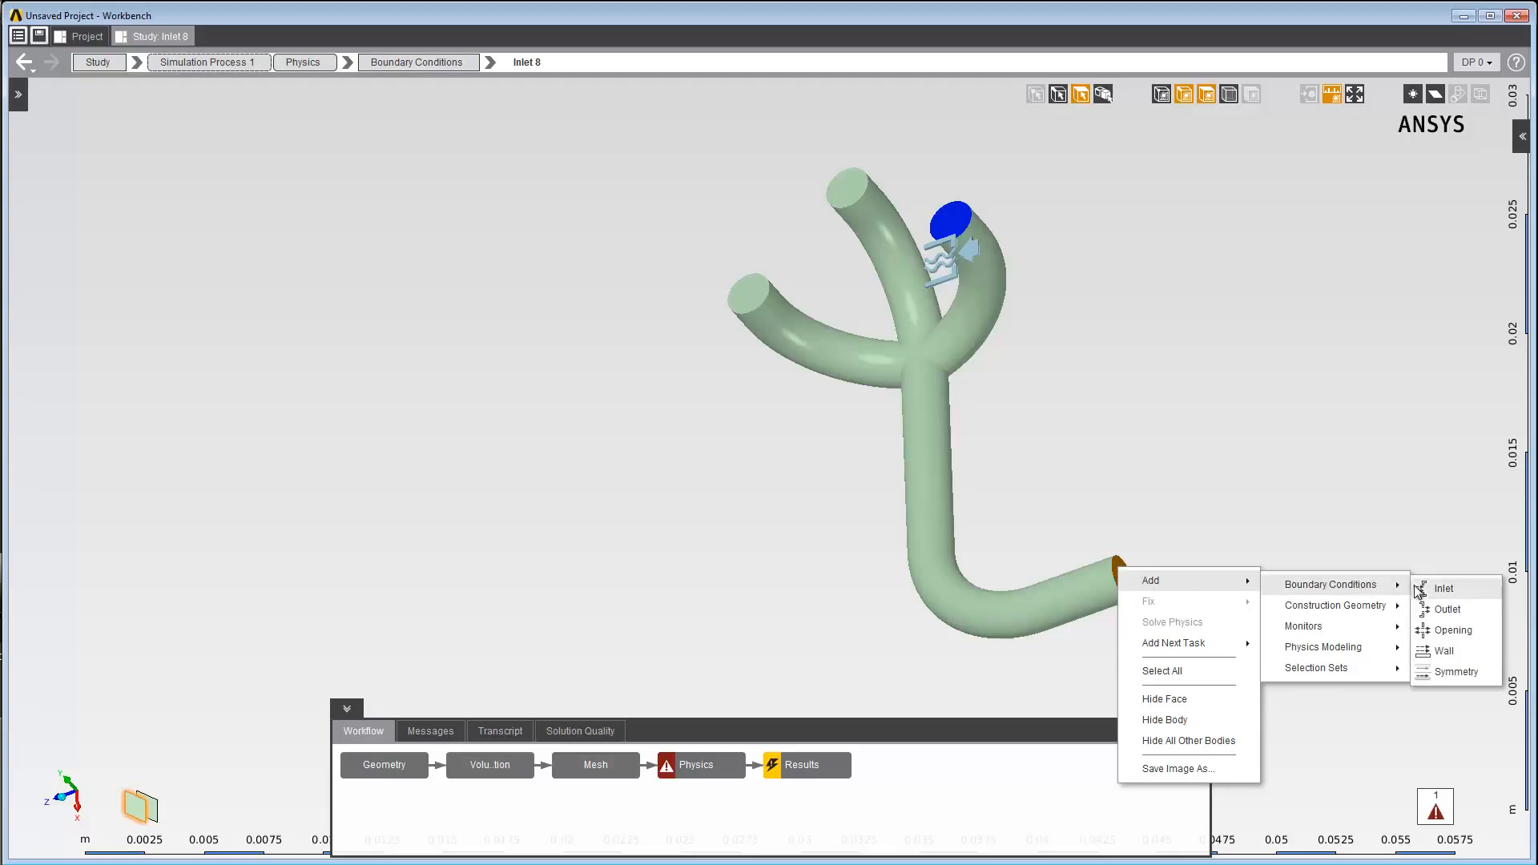
{"action": "left_click", "coordinate": [1427, 610]}
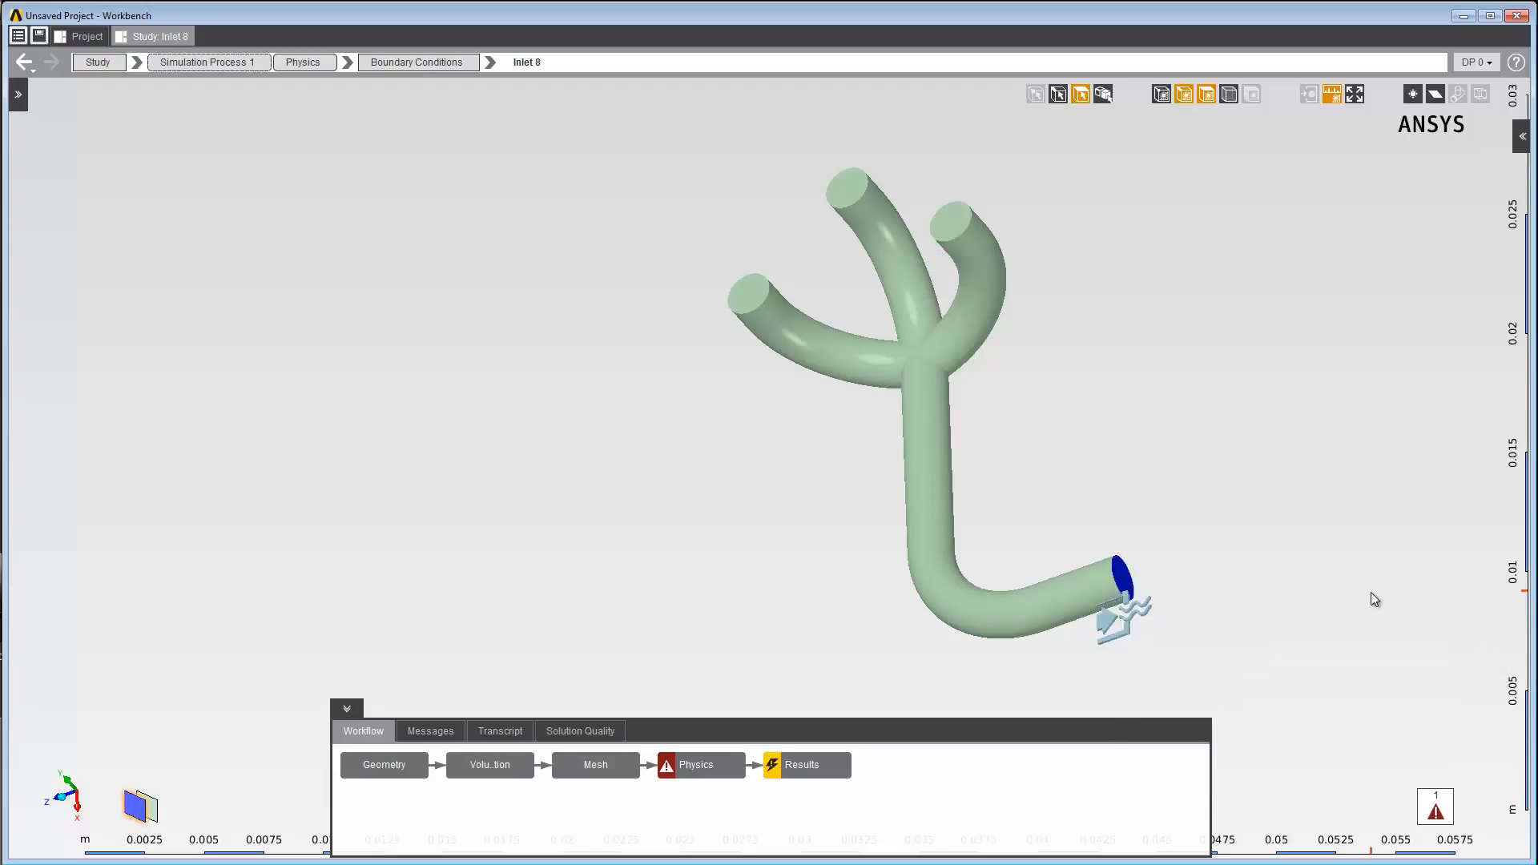
{"action": "left_click", "coordinate": [1226, 648]}
{"action": "type", "text": "0"}
{"action": "key", "text": "Return"}
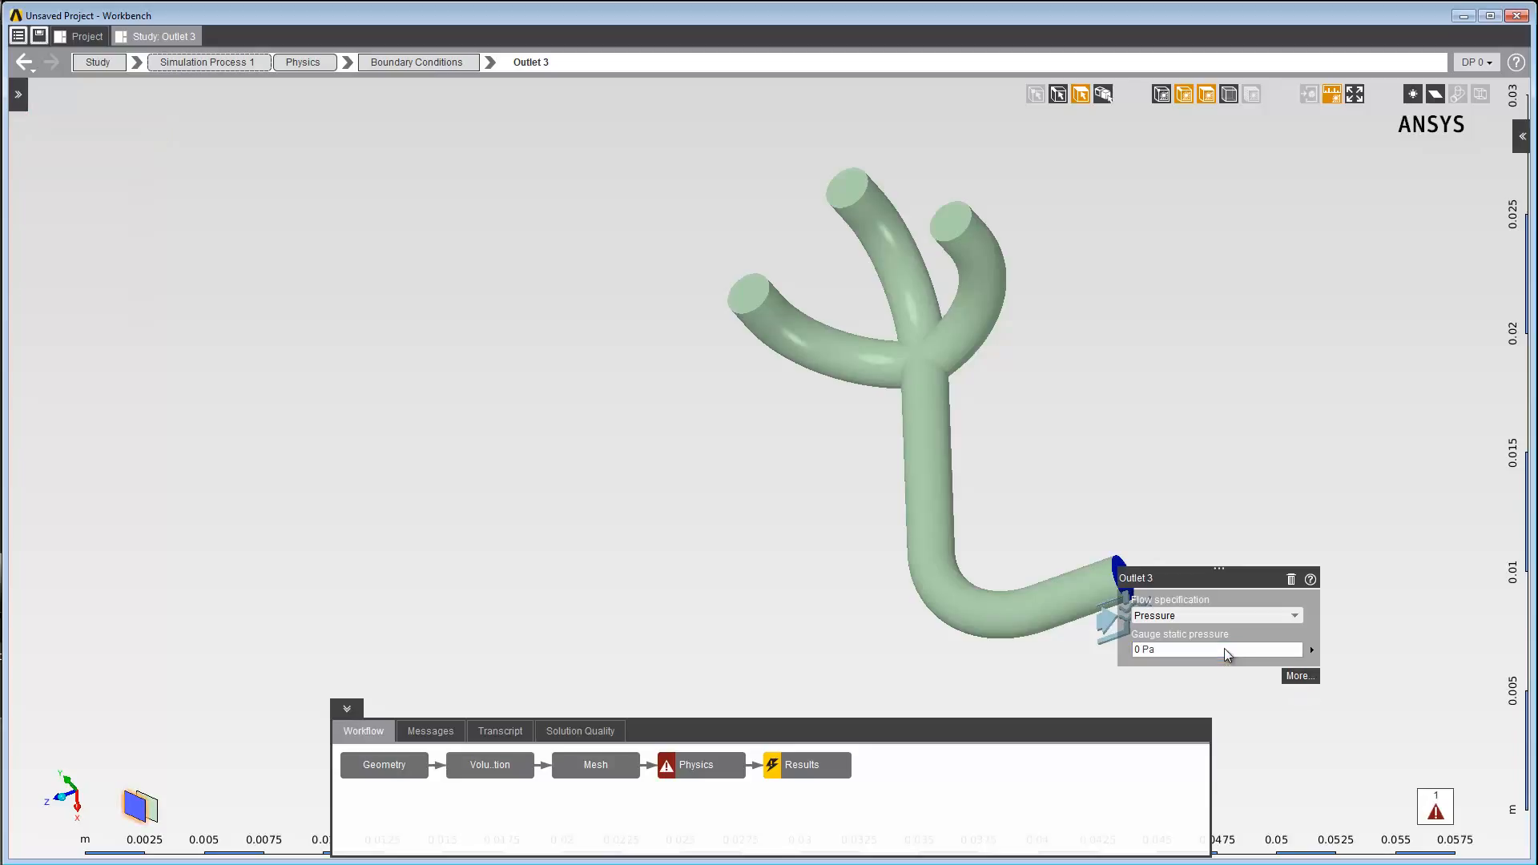
Step: Add a no-slip wall boundary condition covering the remaining pipe surfaces of the flow volume
{"action": "right_click", "coordinate": [1142, 430]}
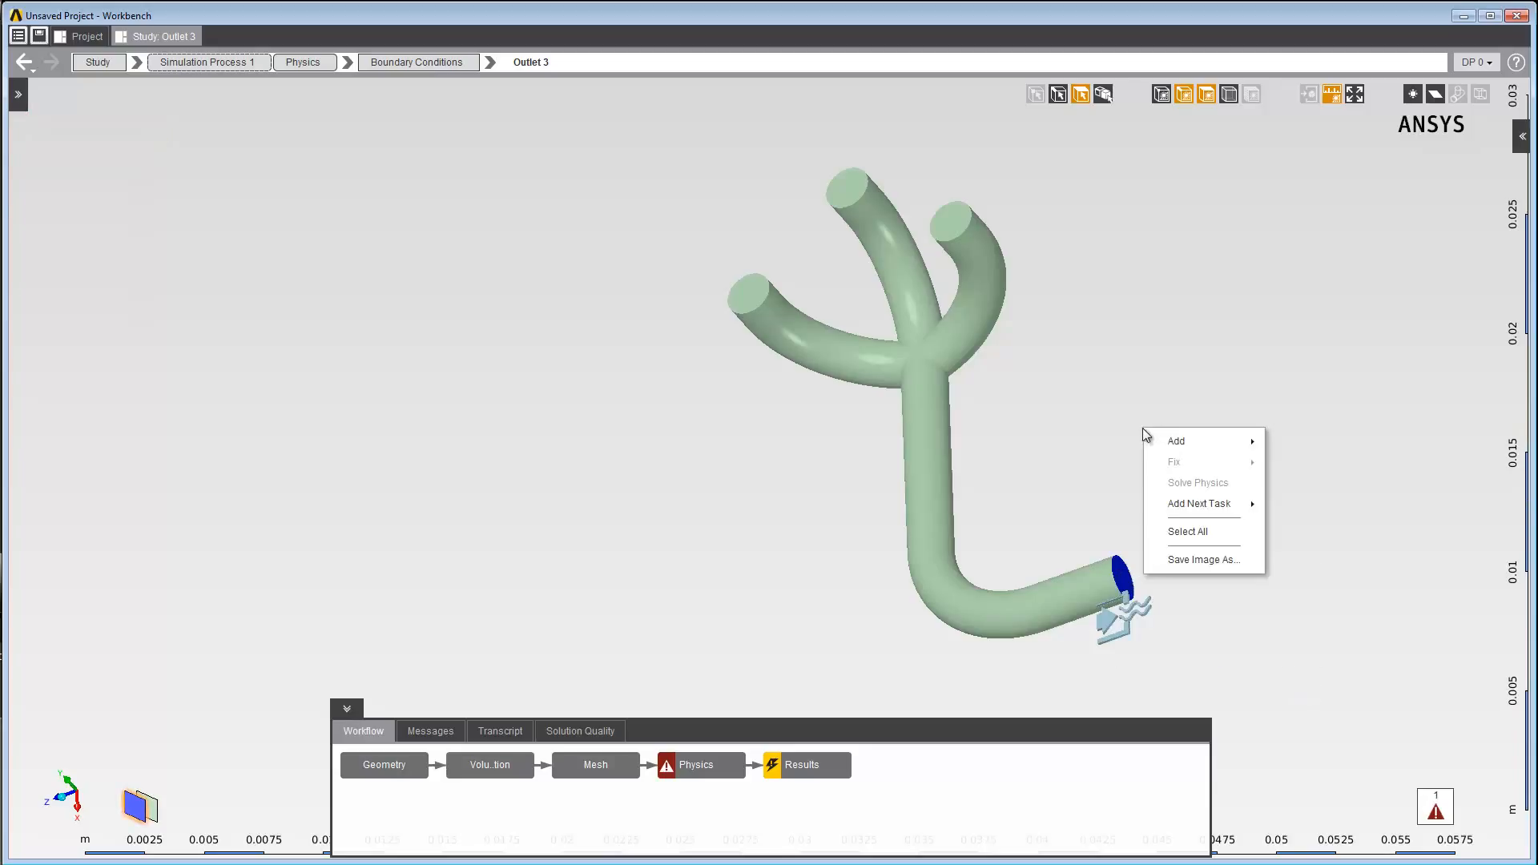
{"action": "mouse_move", "coordinate": [1174, 441]}
{"action": "mouse_move", "coordinate": [1326, 446]}
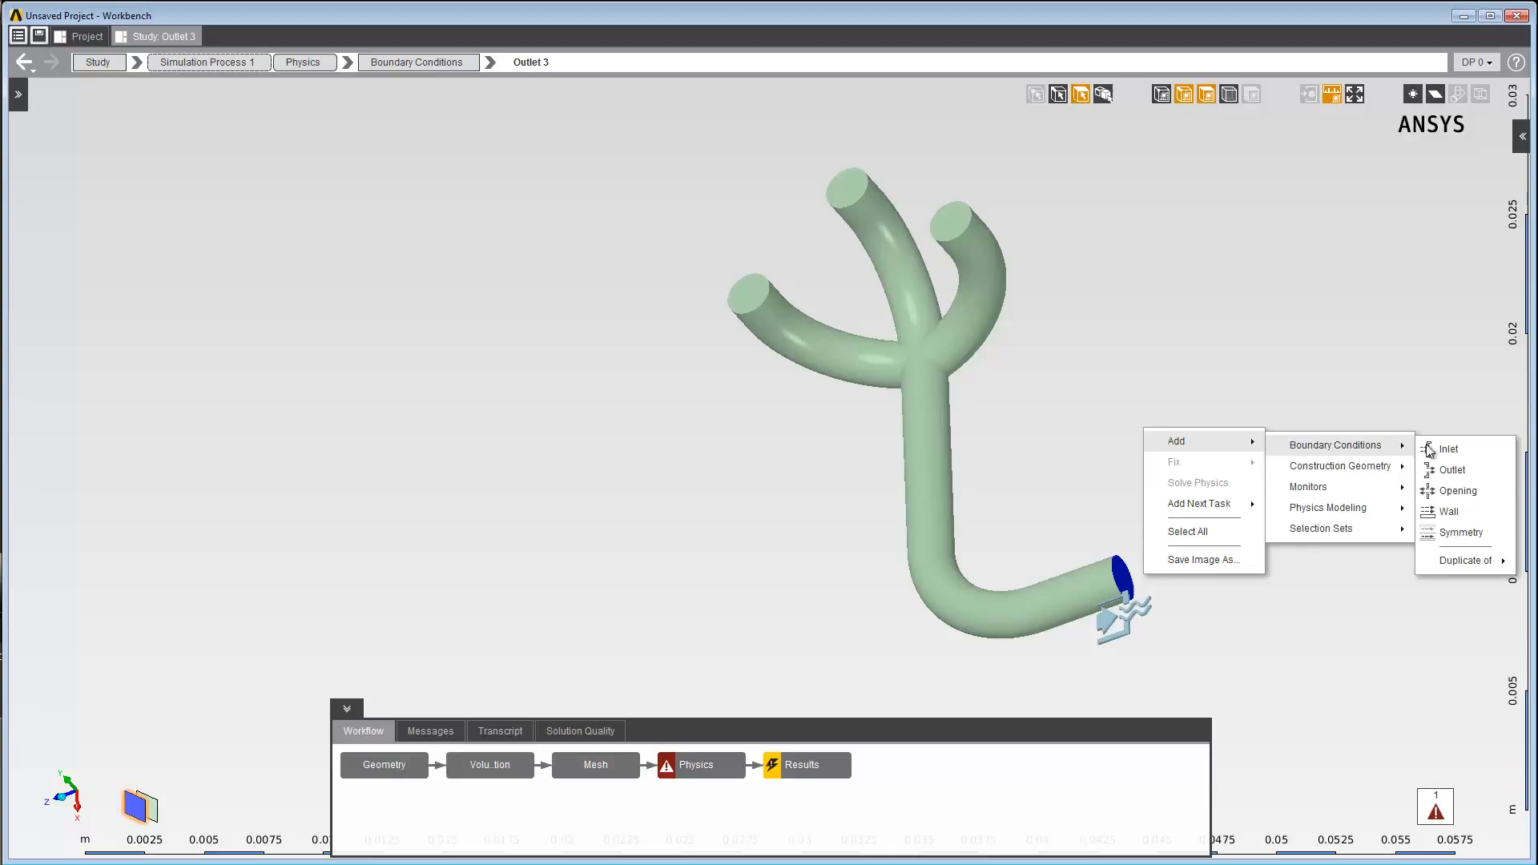
{"action": "left_click", "coordinate": [1448, 509]}
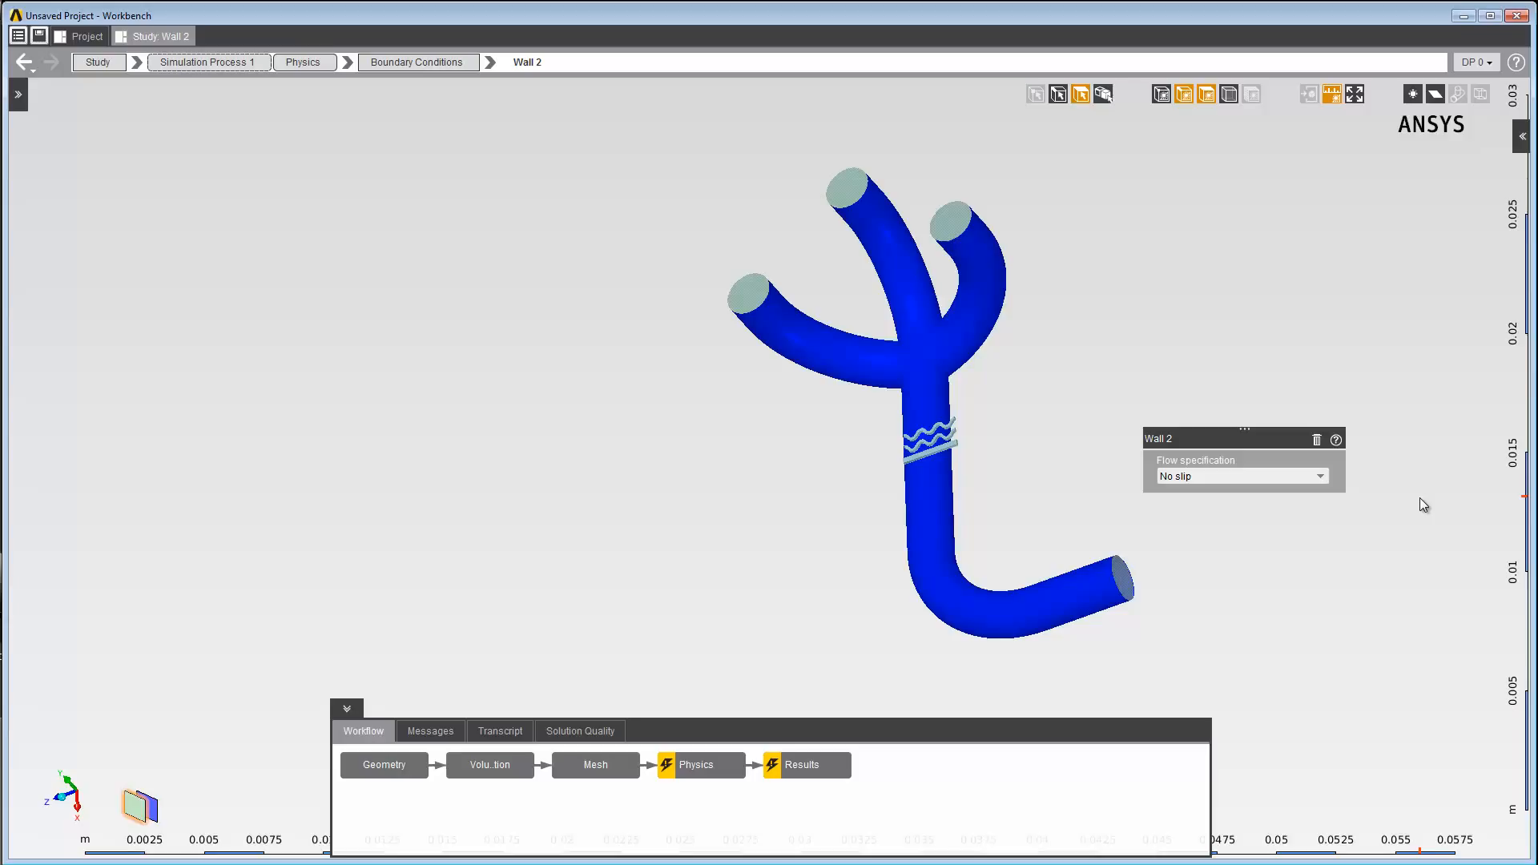
{"action": "left_click", "coordinate": [1419, 497]}
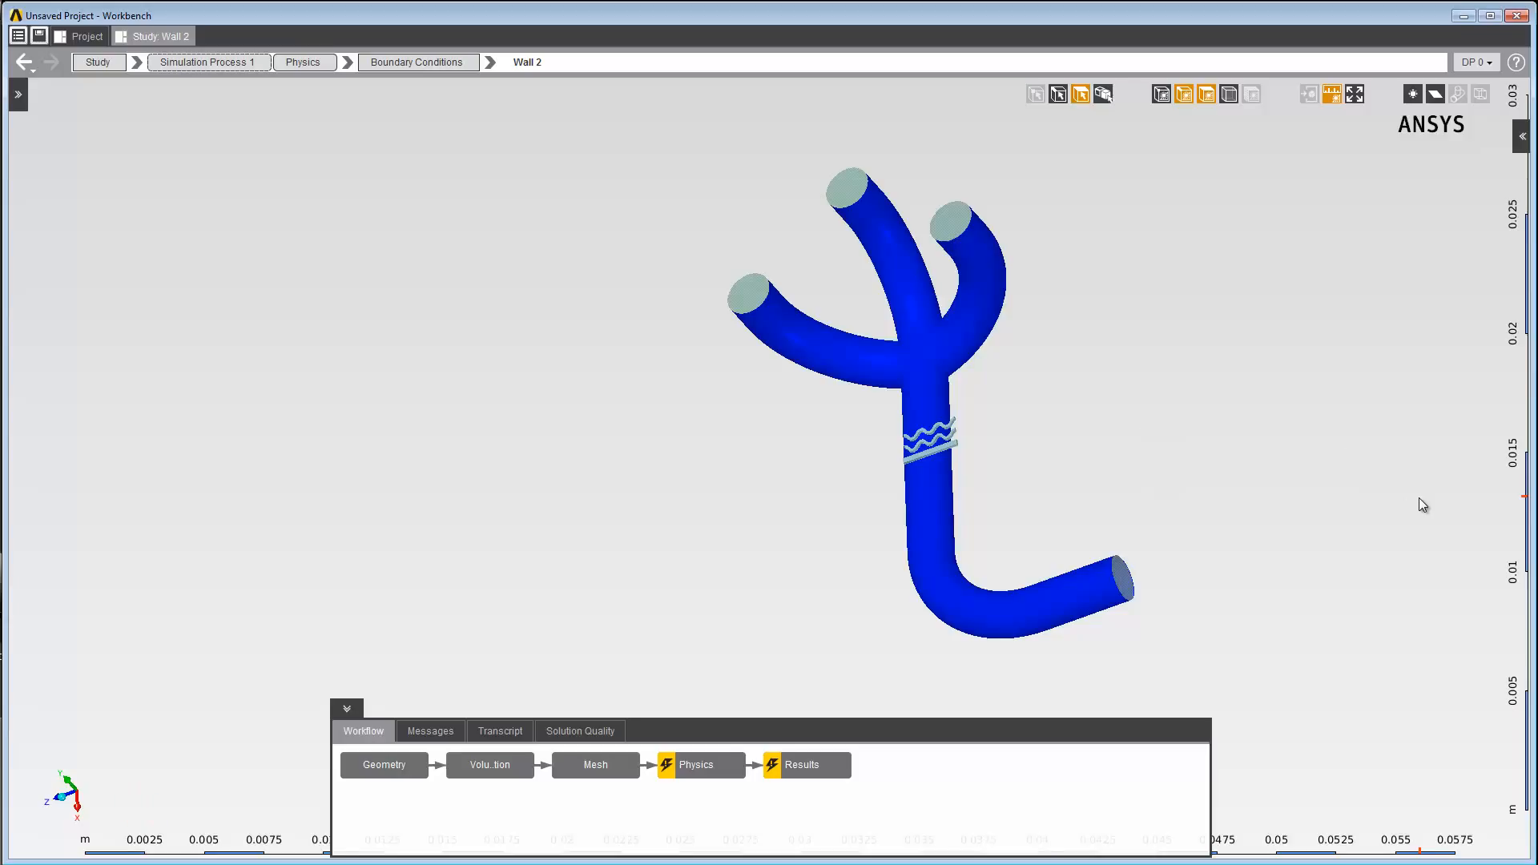
Step: Solve the Physics task and evaluate the velocity vector result in the Results task
{"action": "left_click", "coordinate": [713, 761]}
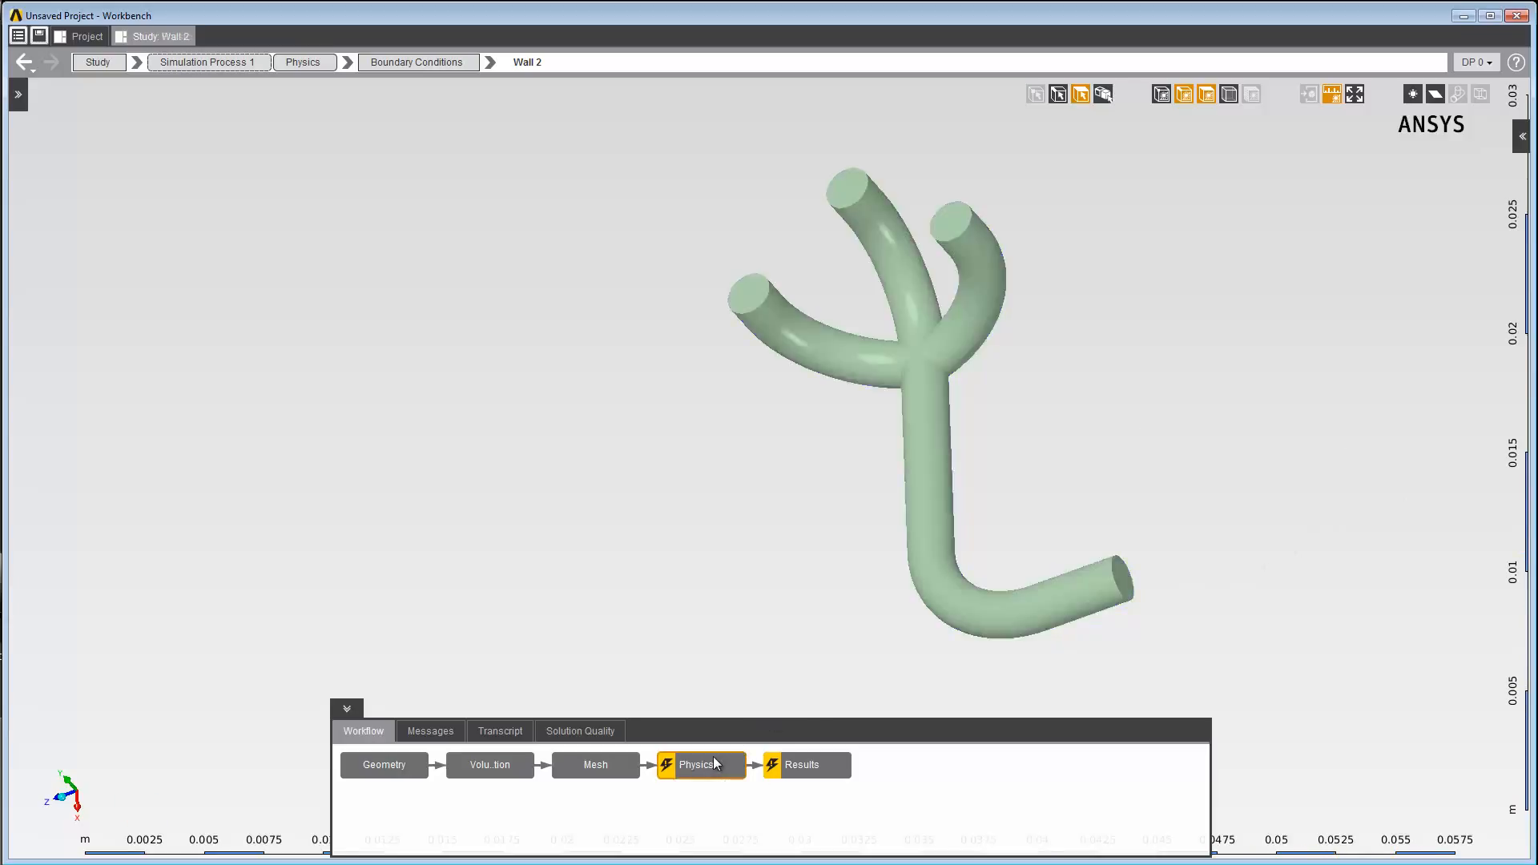
{"action": "left_click", "coordinate": [18, 94]}
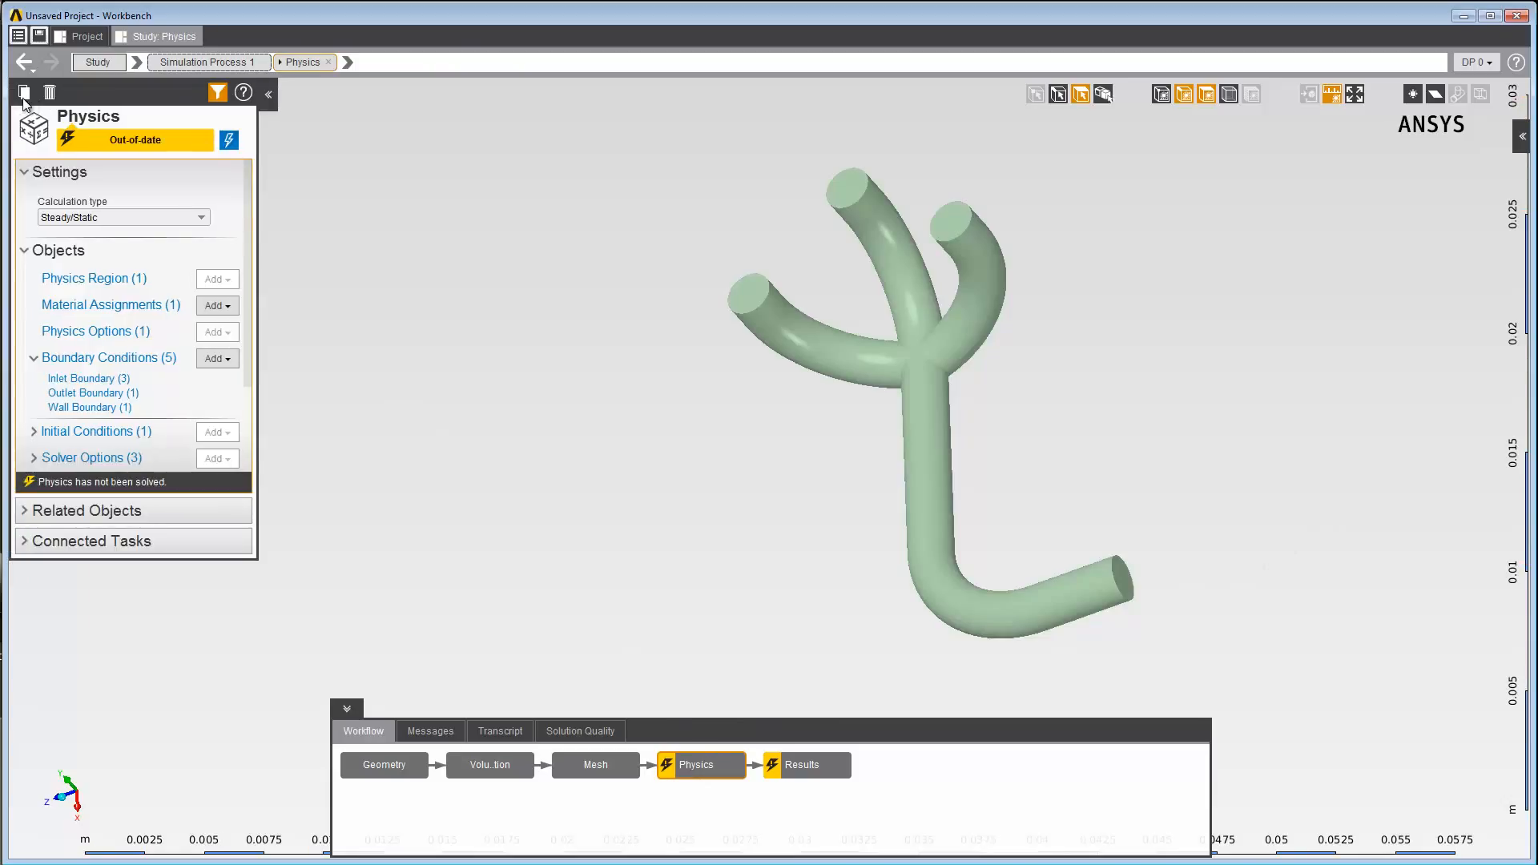
{"action": "left_click", "coordinate": [227, 143]}
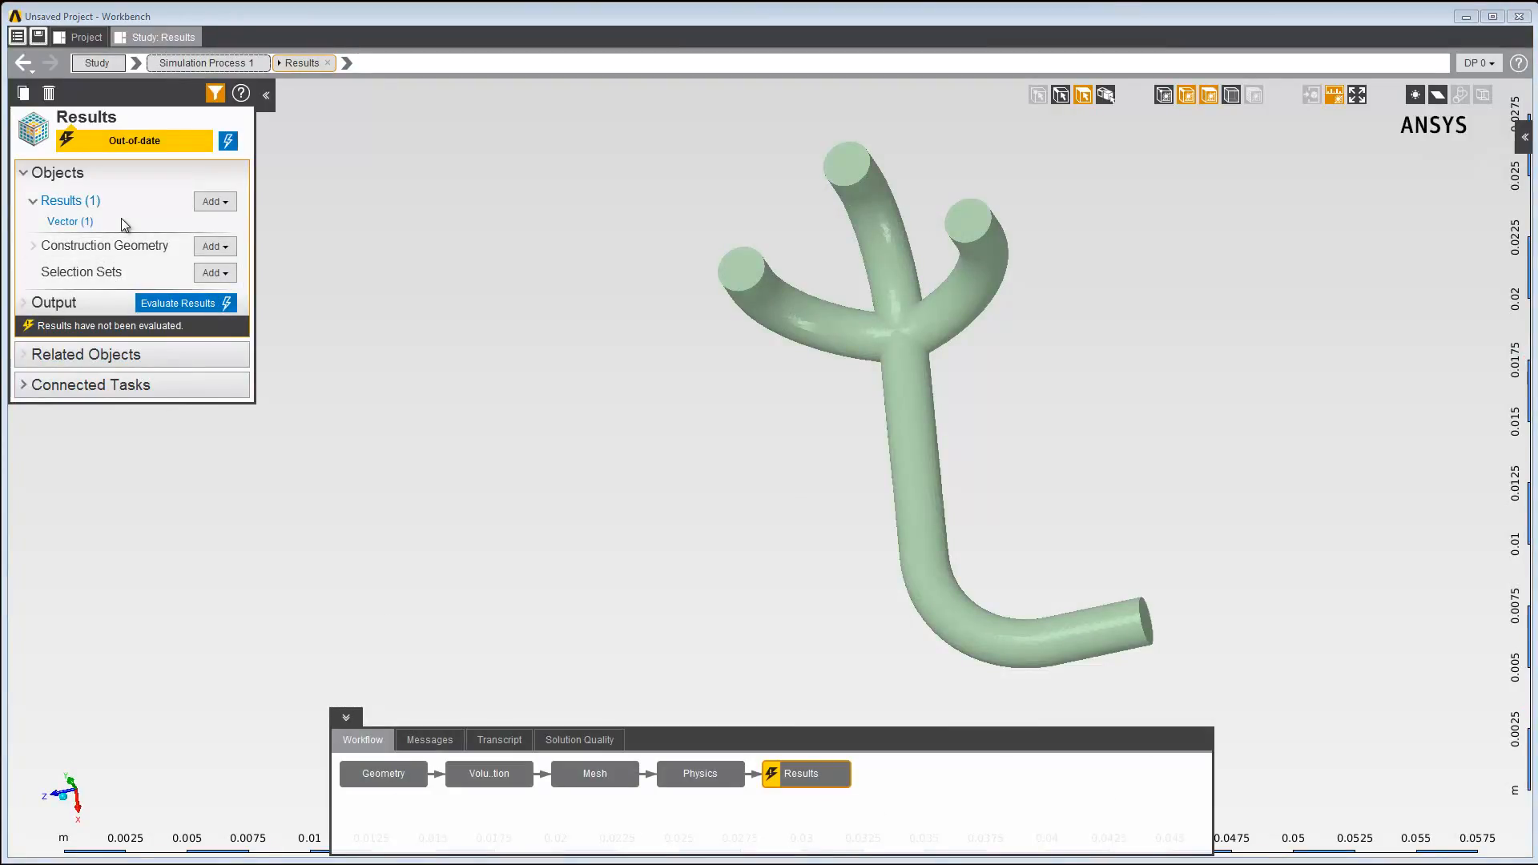
{"action": "left_click", "coordinate": [227, 140]}
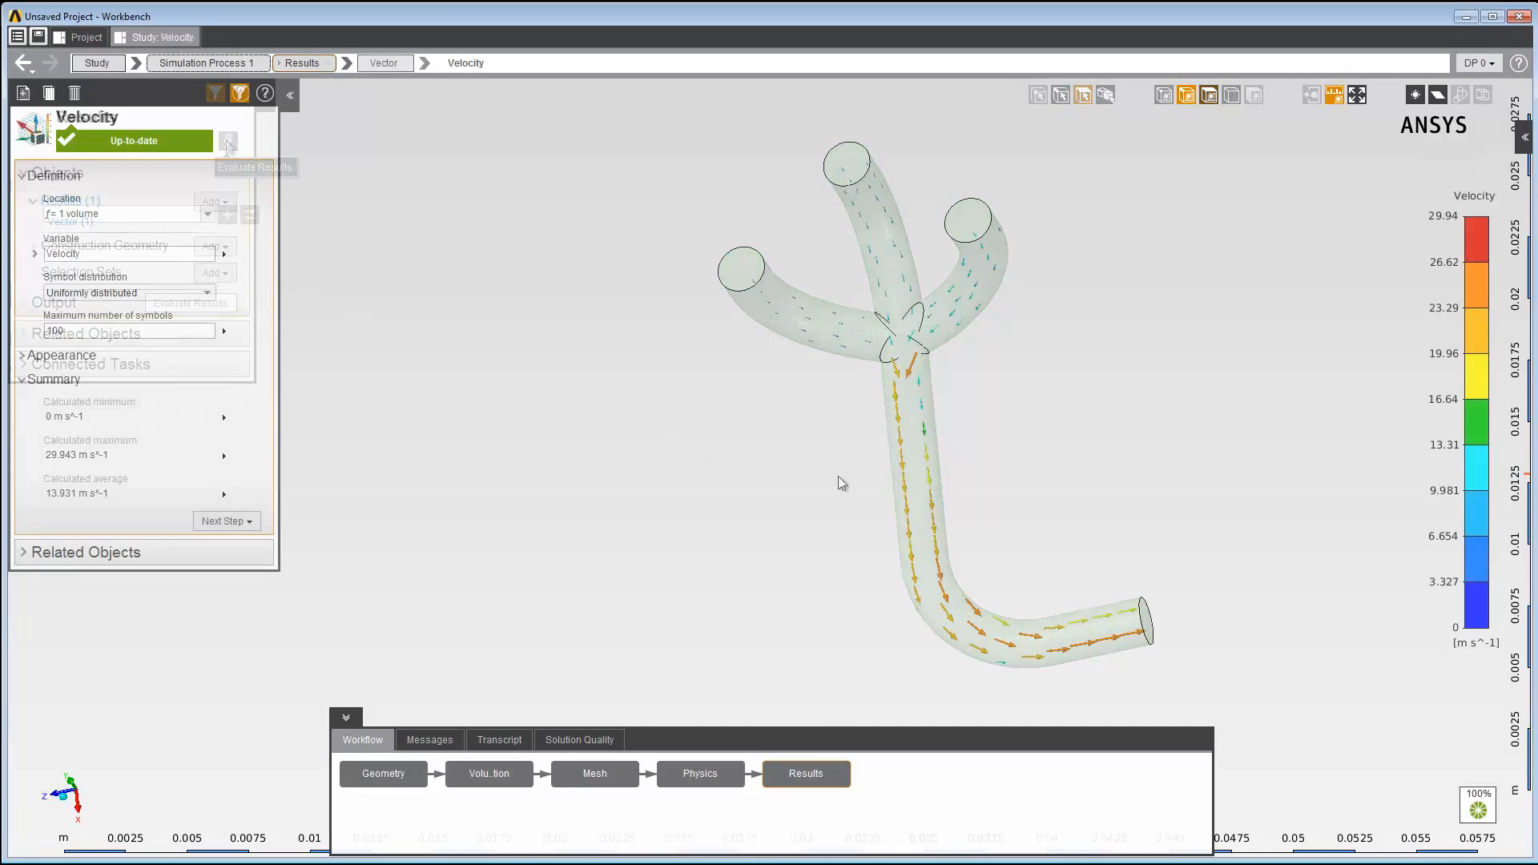
Step: Re-evaluate the velocity vectors with a maximum of 500 symbols, and display the manifold's translucent faces around them
{"action": "middle_click_drag", "start_coordinate": [953, 480], "coordinate": [879, 497]}
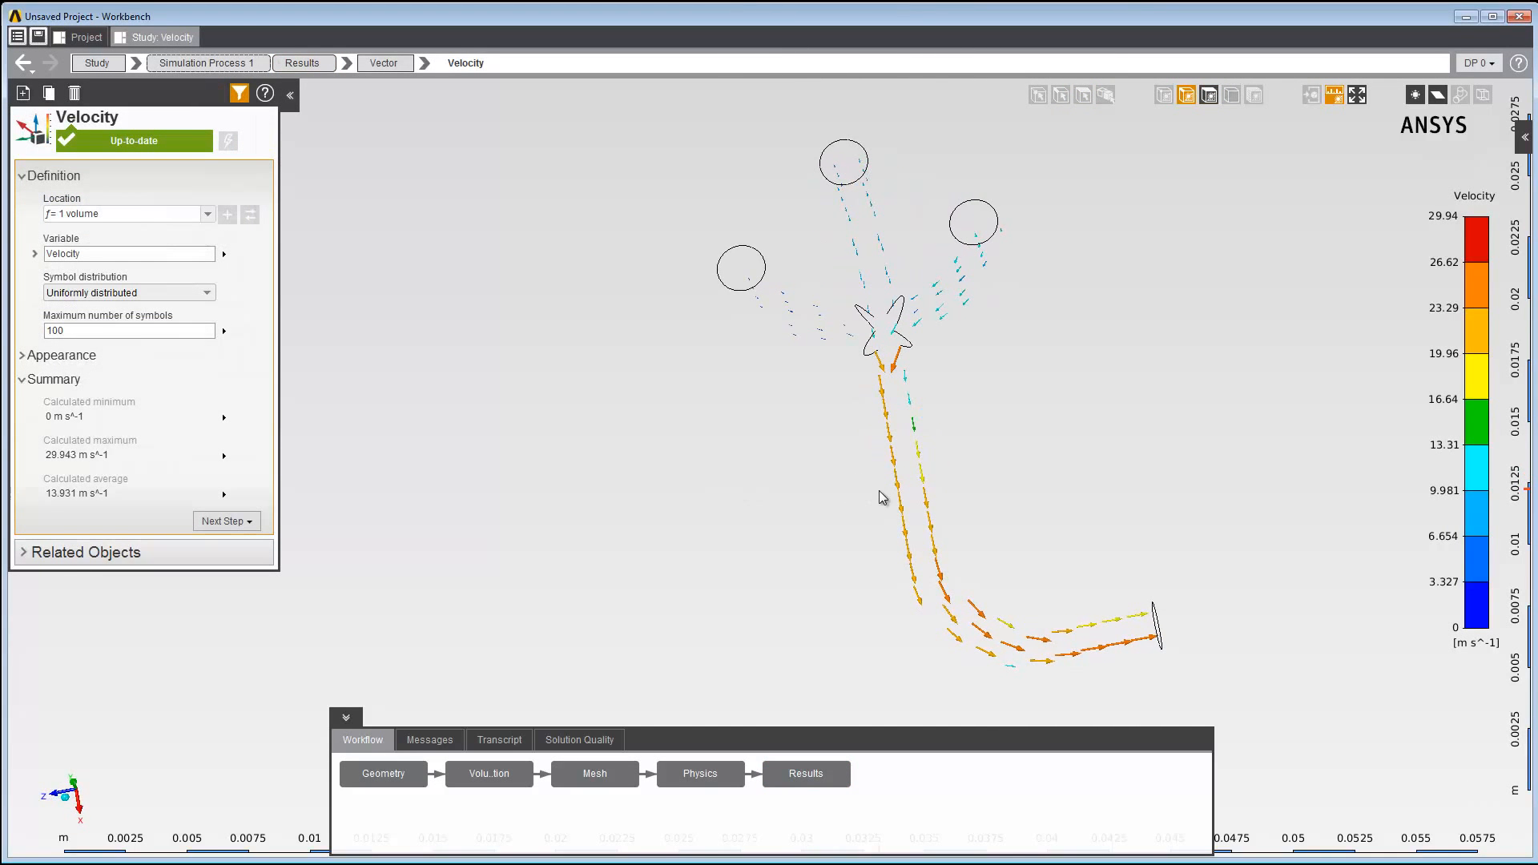
{"action": "double_click", "coordinate": [185, 330]}
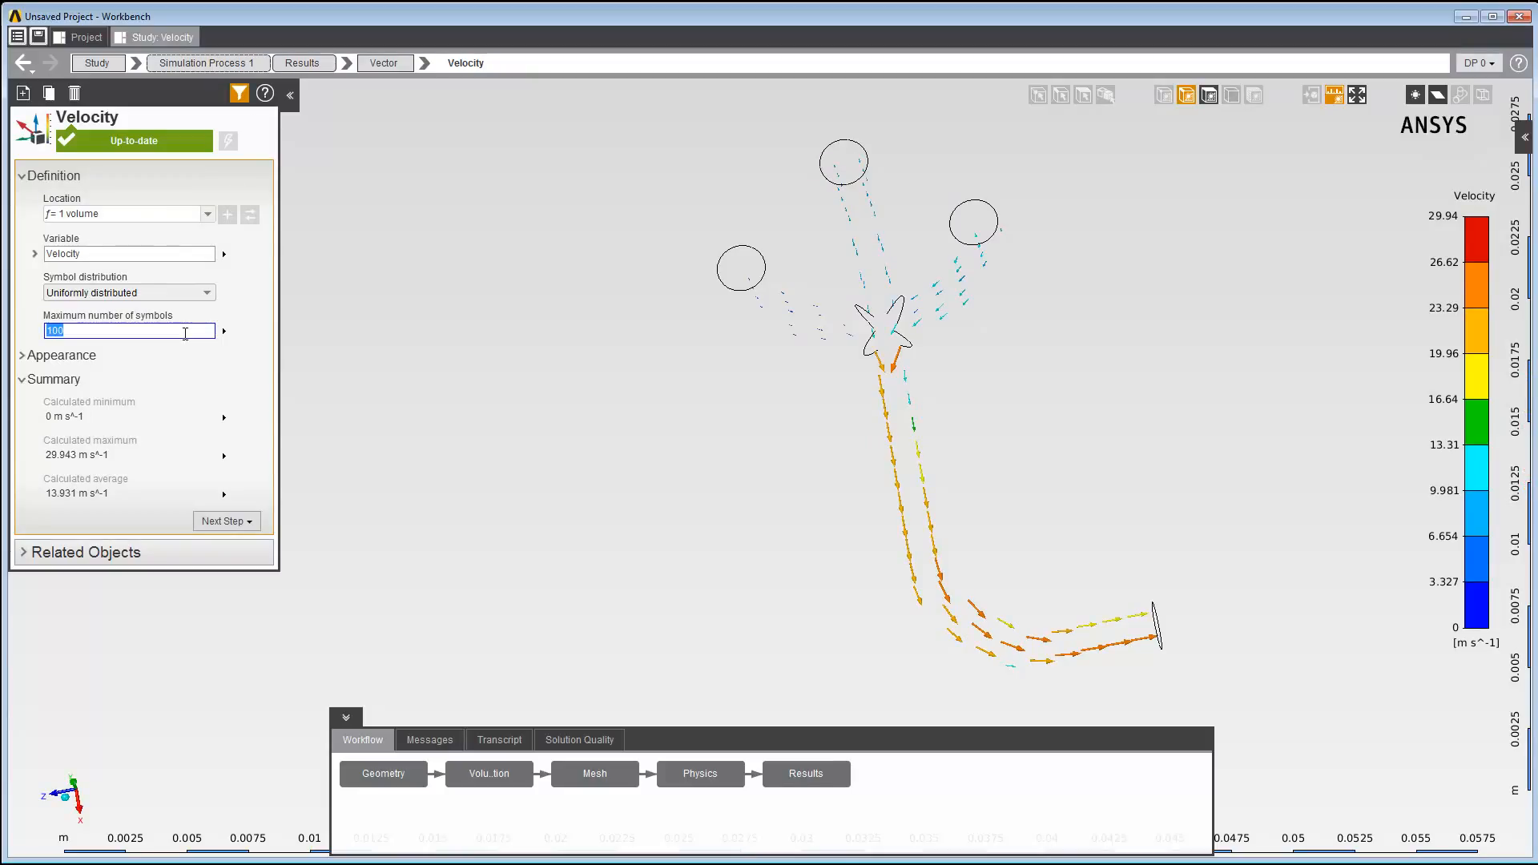
{"action": "type", "text": "500"}
{"action": "key", "text": "Return"}
{"action": "left_click", "coordinate": [228, 142]}
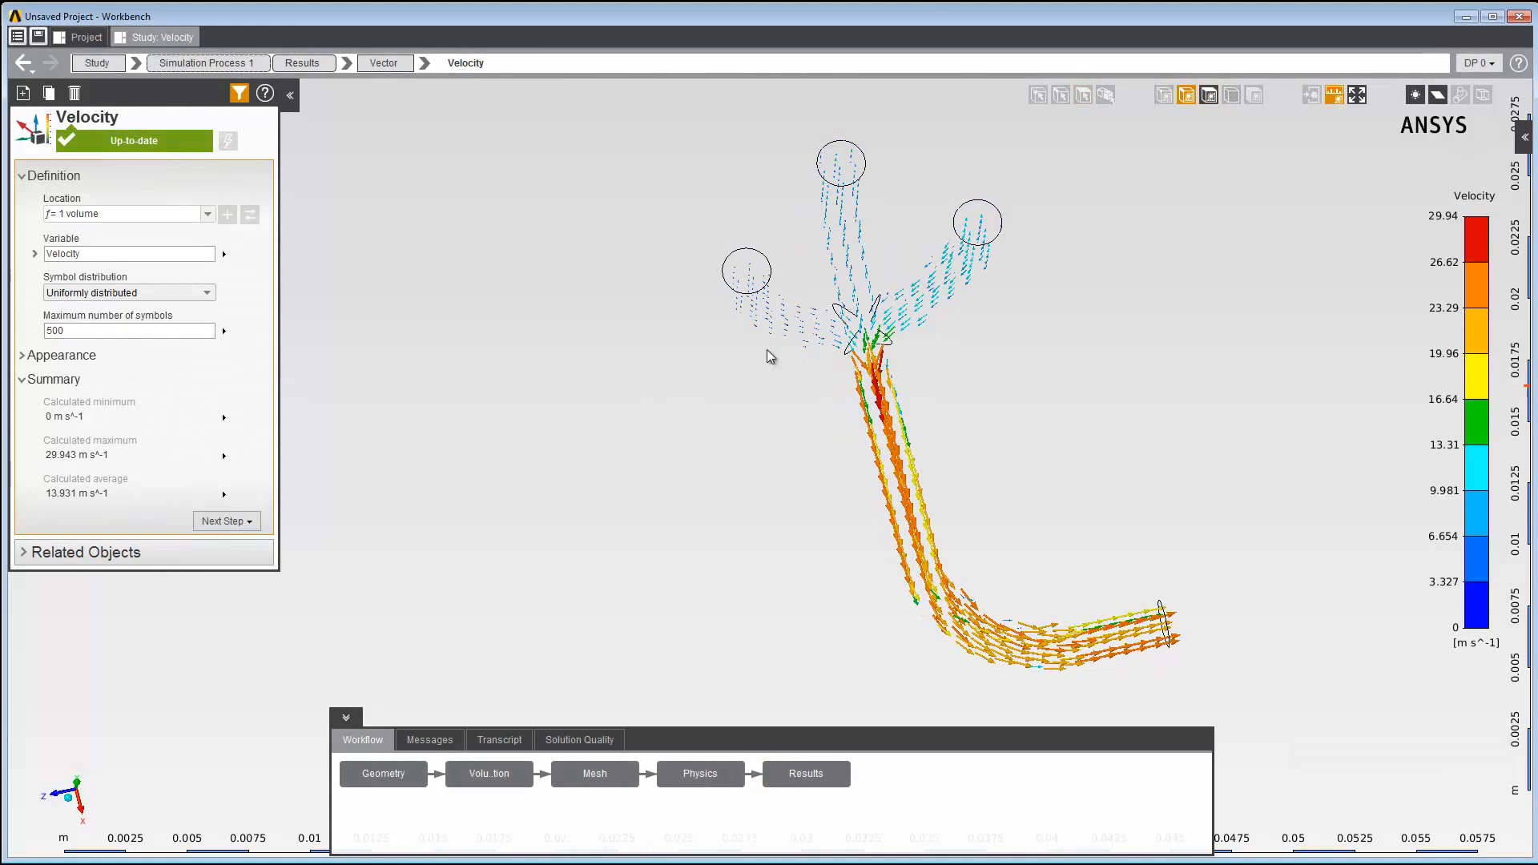
{"action": "left_click", "coordinate": [1208, 96]}
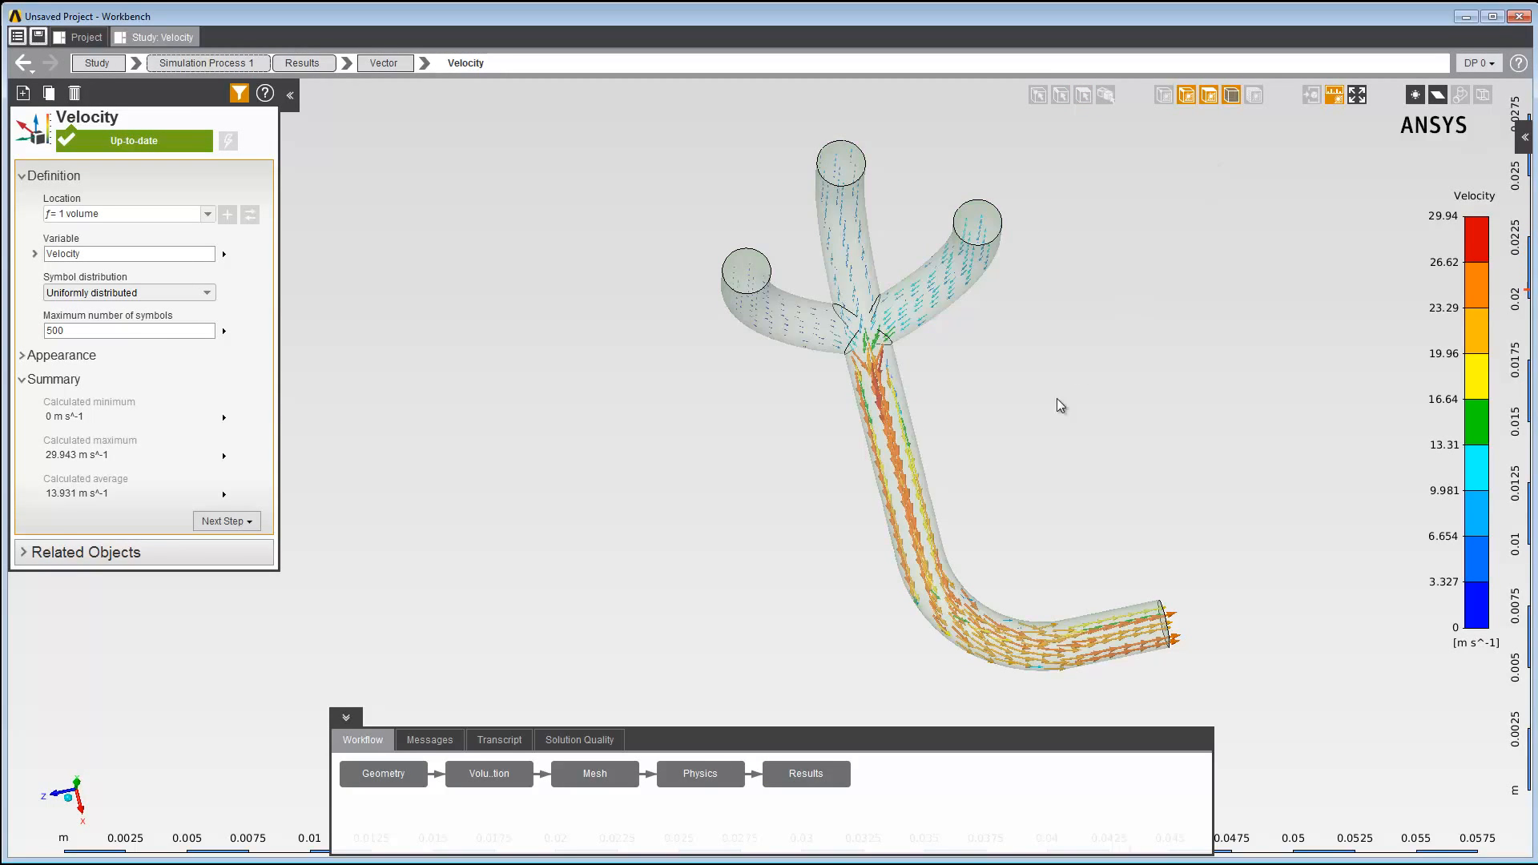
{"action": "middle_click_drag", "start_coordinate": [967, 464], "coordinate": [975, 403]}
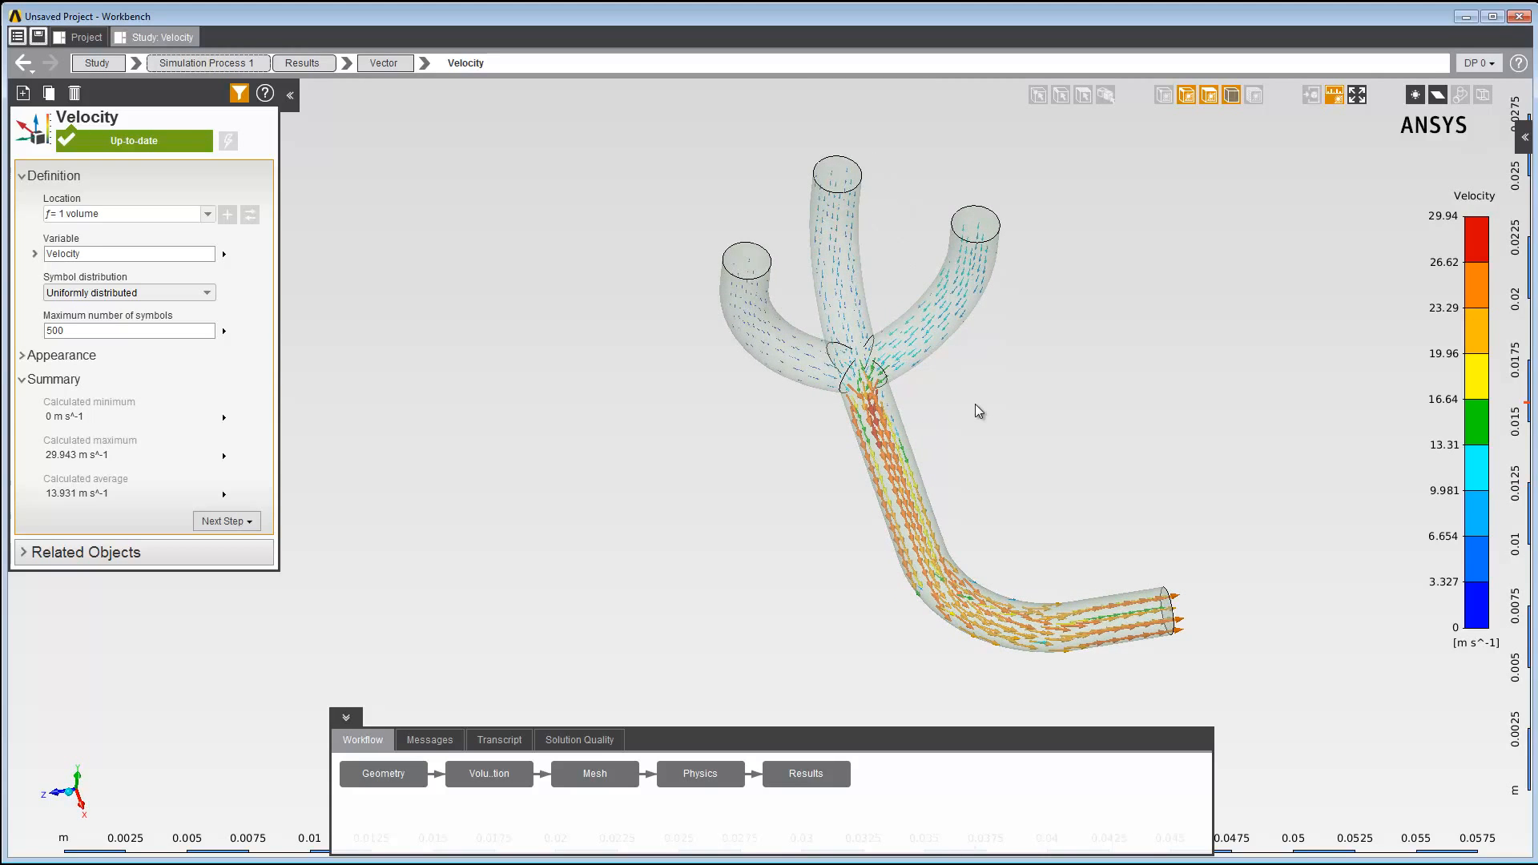